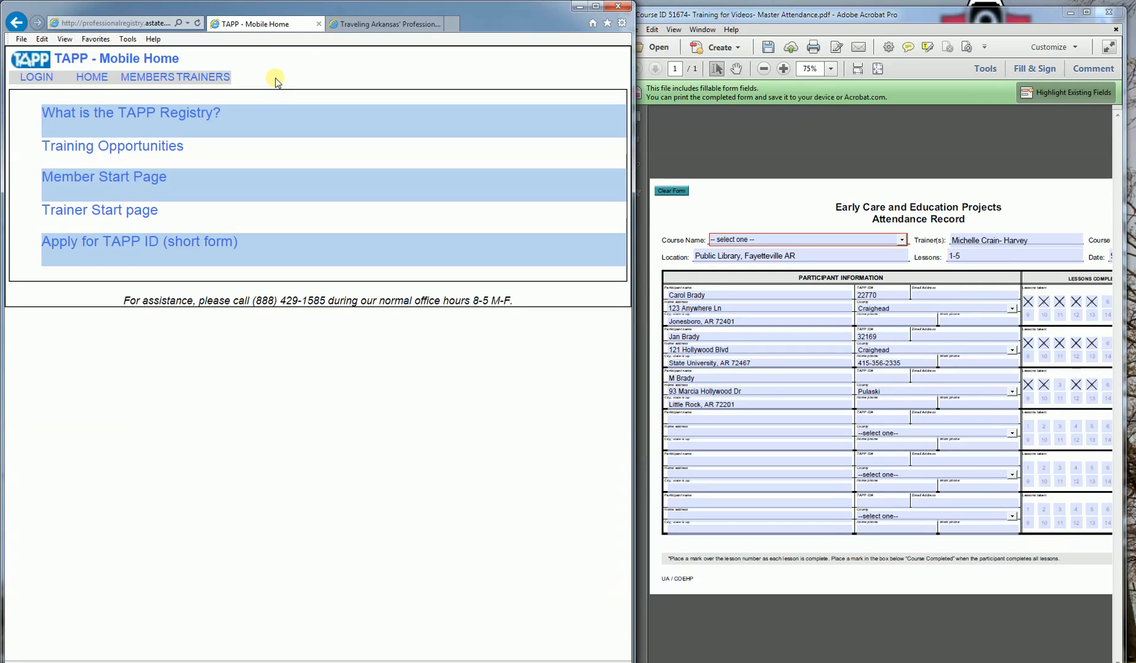
Step: Log in with the trainer's TAPP ID and password, then go to attendance entry from the Trainer Start page
{"action": "left_click", "coordinate": [37, 78]}
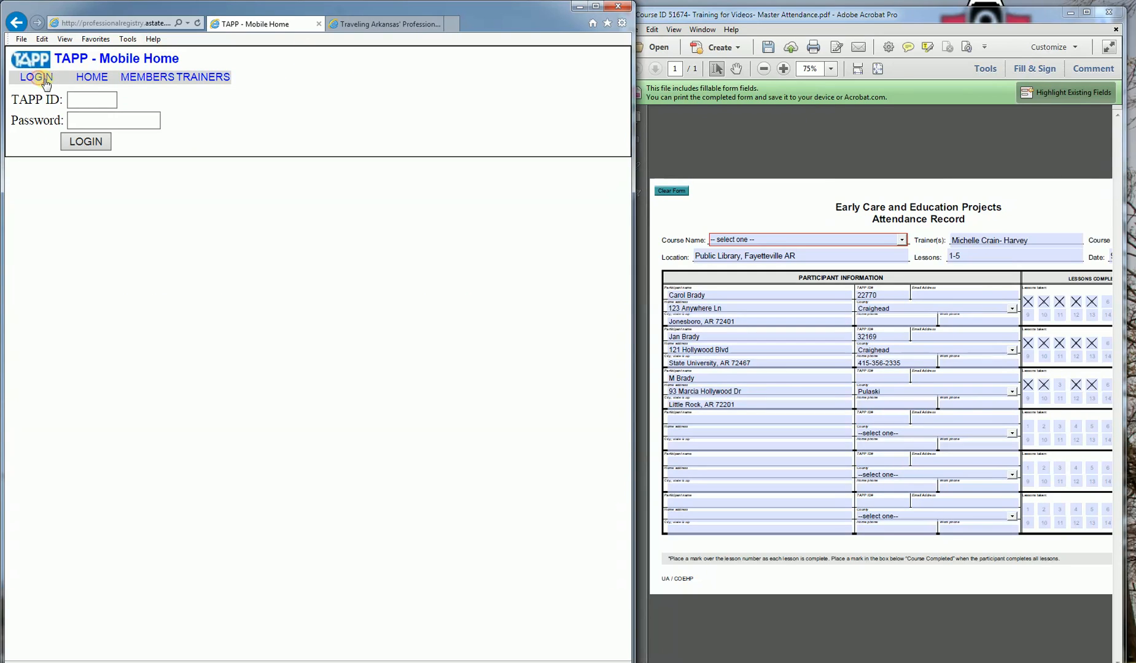
{"action": "left_click", "coordinate": [86, 93]}
{"action": "type", "text": "32169"}
{"action": "key", "text": "Tab"}
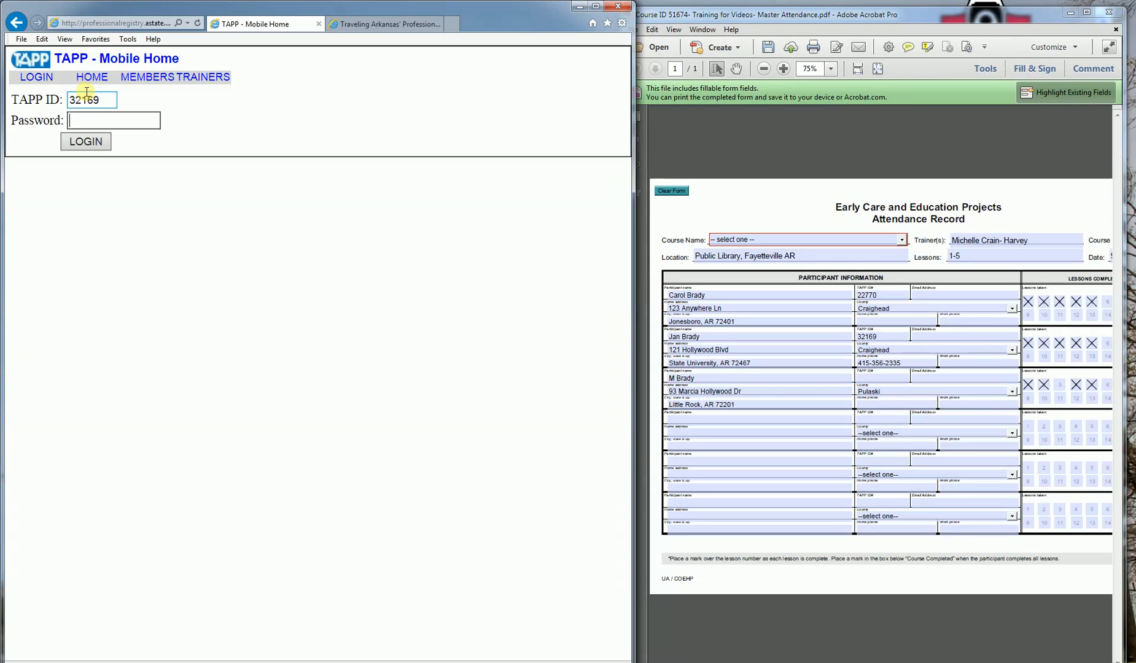
{"action": "type", "text": "••••••"}
{"action": "key", "text": "Return"}
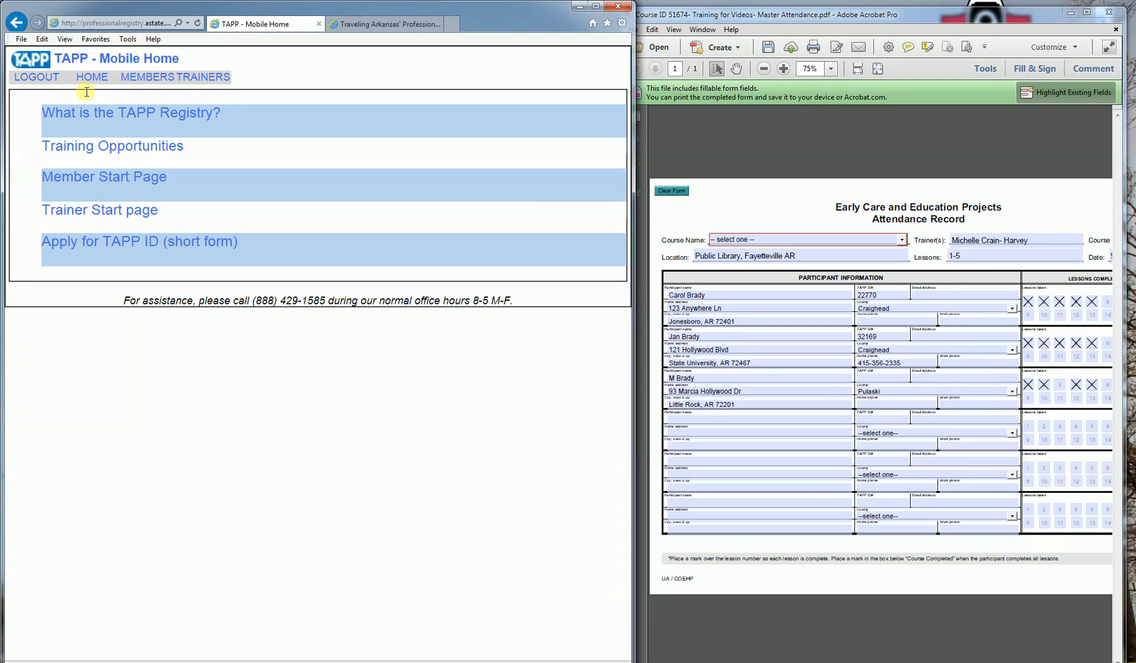
{"action": "left_click", "coordinate": [97, 212]}
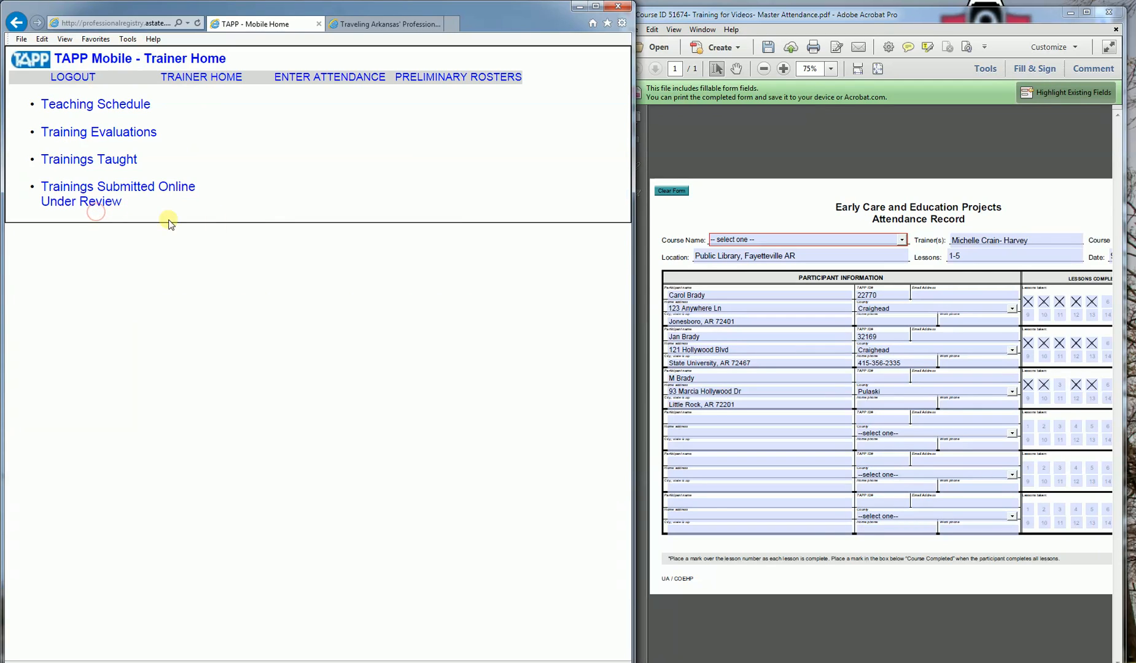
{"action": "left_click", "coordinate": [316, 85]}
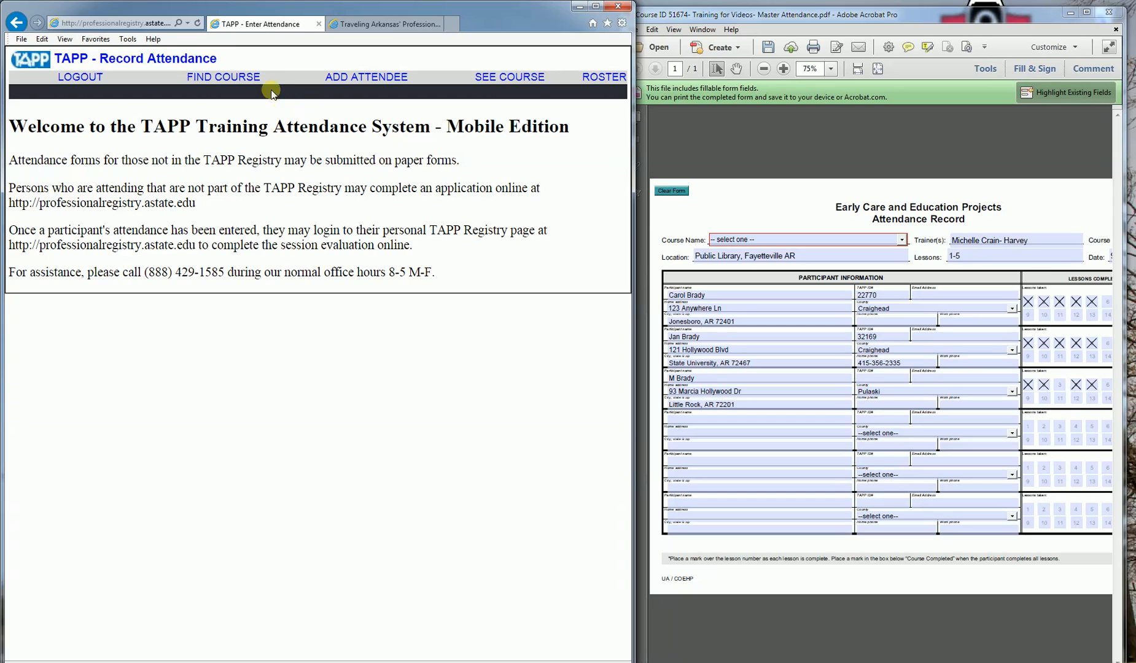
Step: Look up course ID 51674 to list the five Training for Videos lessons
{"action": "left_click", "coordinate": [248, 82]}
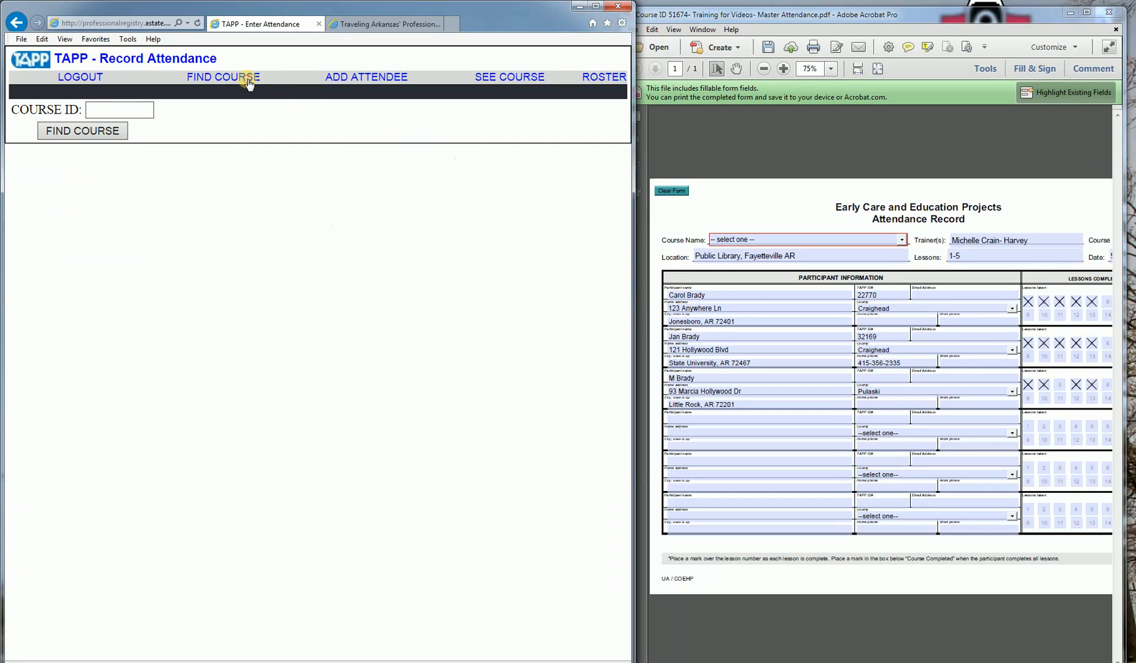
{"action": "left_click", "coordinate": [149, 106]}
{"action": "type", "text": "51674"}
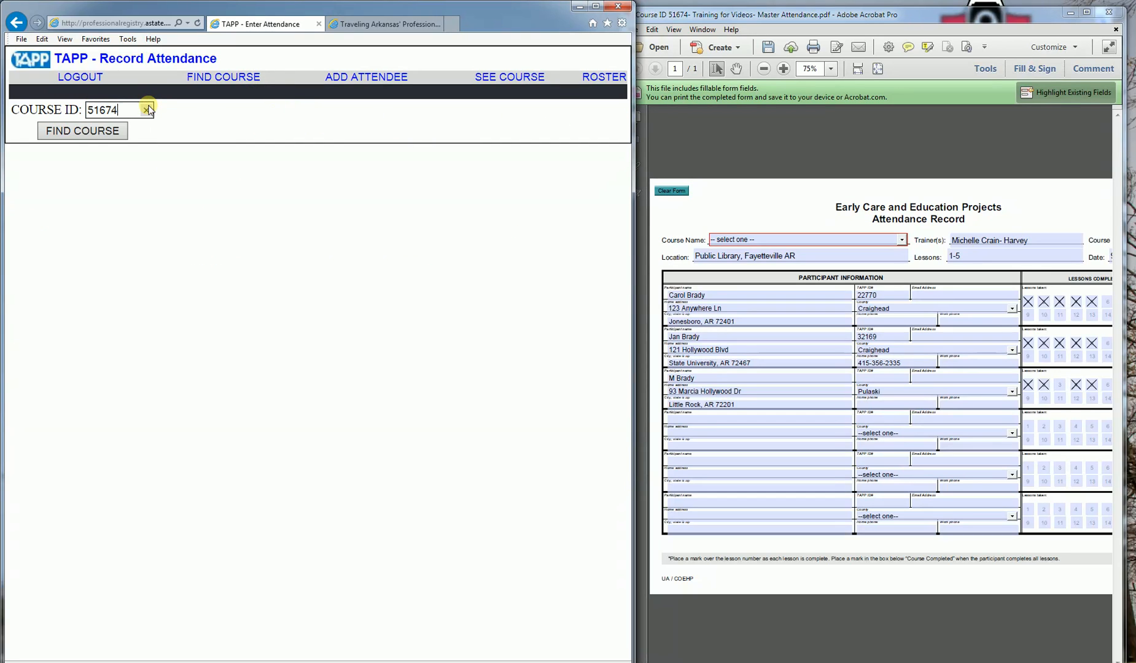
{"action": "key", "text": "Return"}
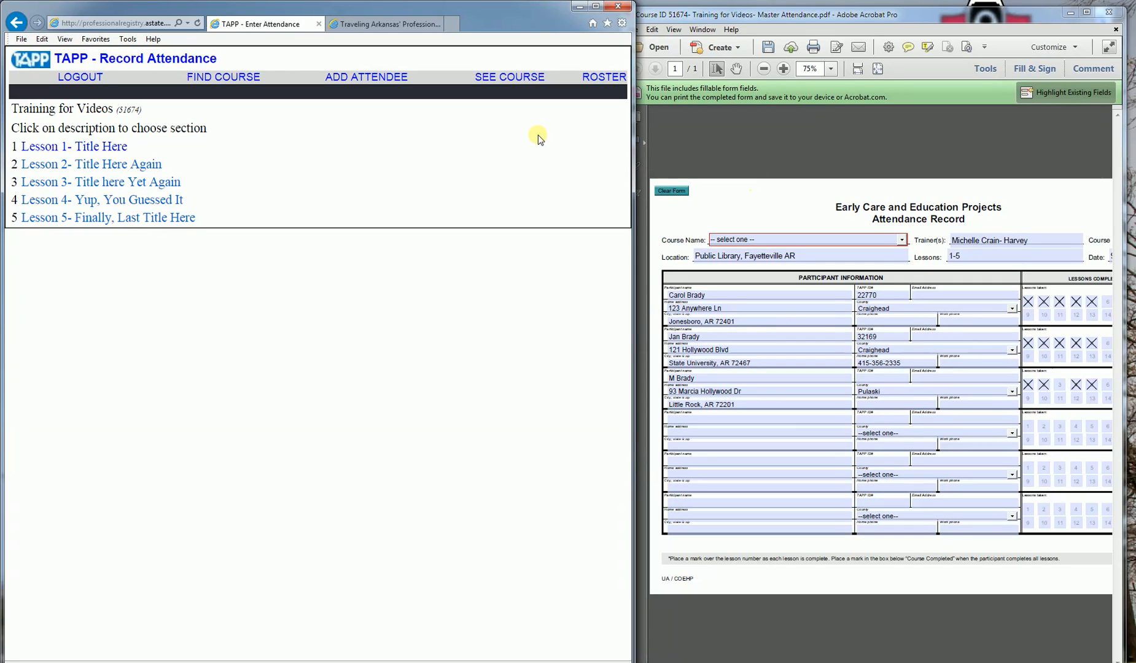
Step: Open Lesson 1 with 10 credit hours and add the PDF's first student by Registry ID
{"action": "left_click", "coordinate": [108, 148]}
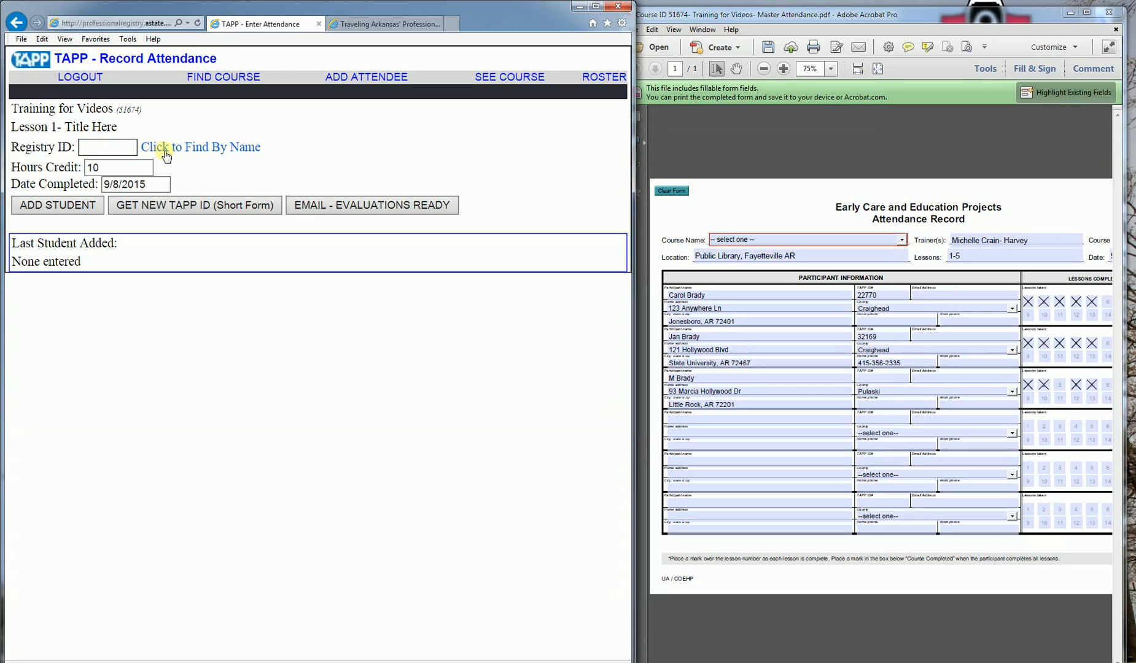
{"action": "double_click", "coordinate": [89, 168]}
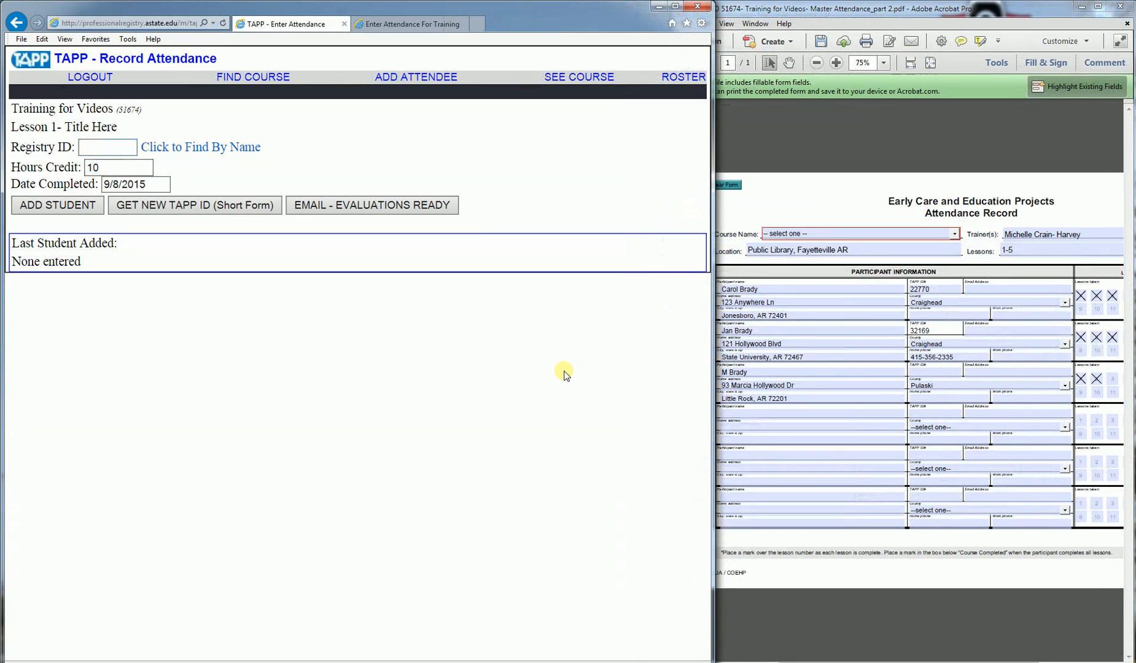
{"action": "left_click", "coordinate": [114, 148]}
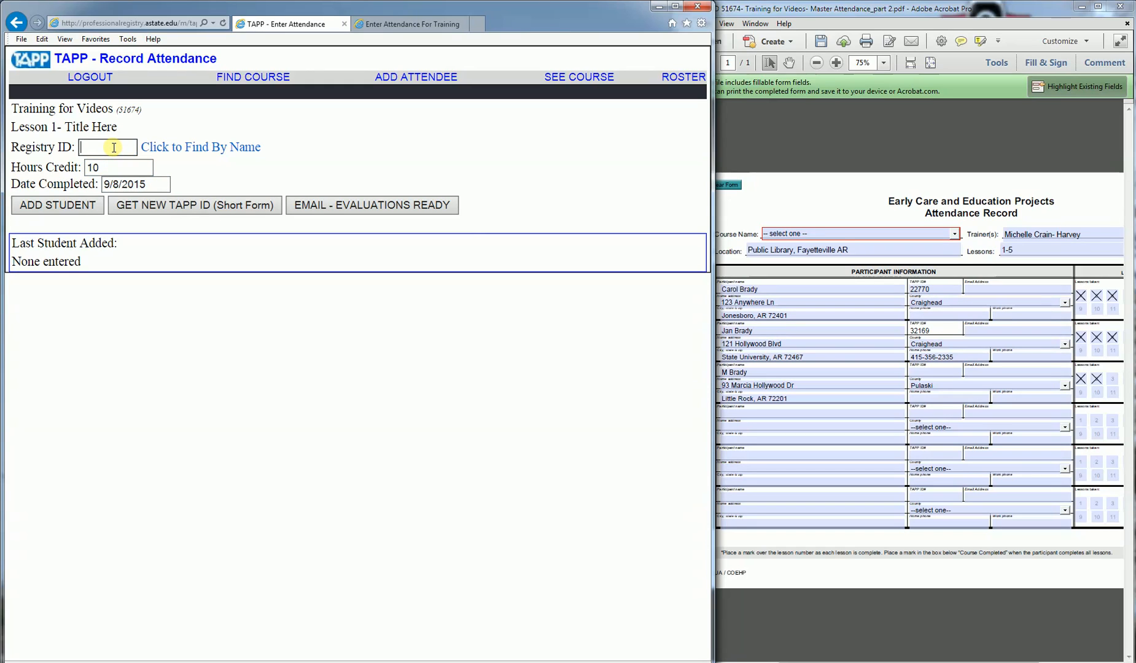
{"action": "type", "text": "22770"}
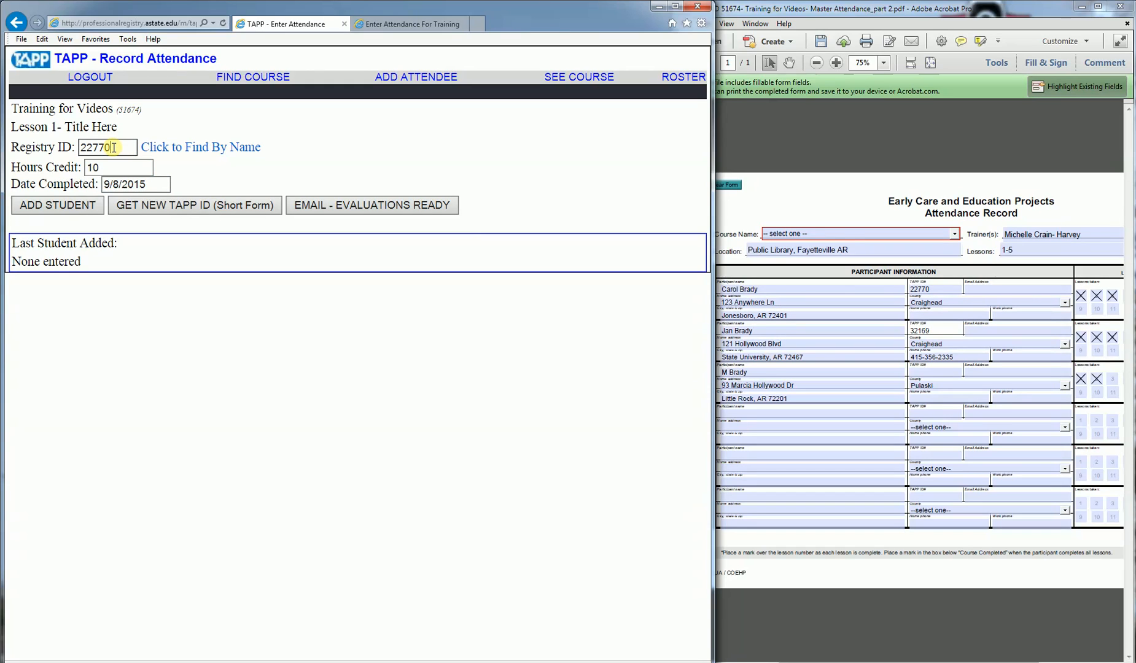
{"action": "left_click", "coordinate": [86, 209]}
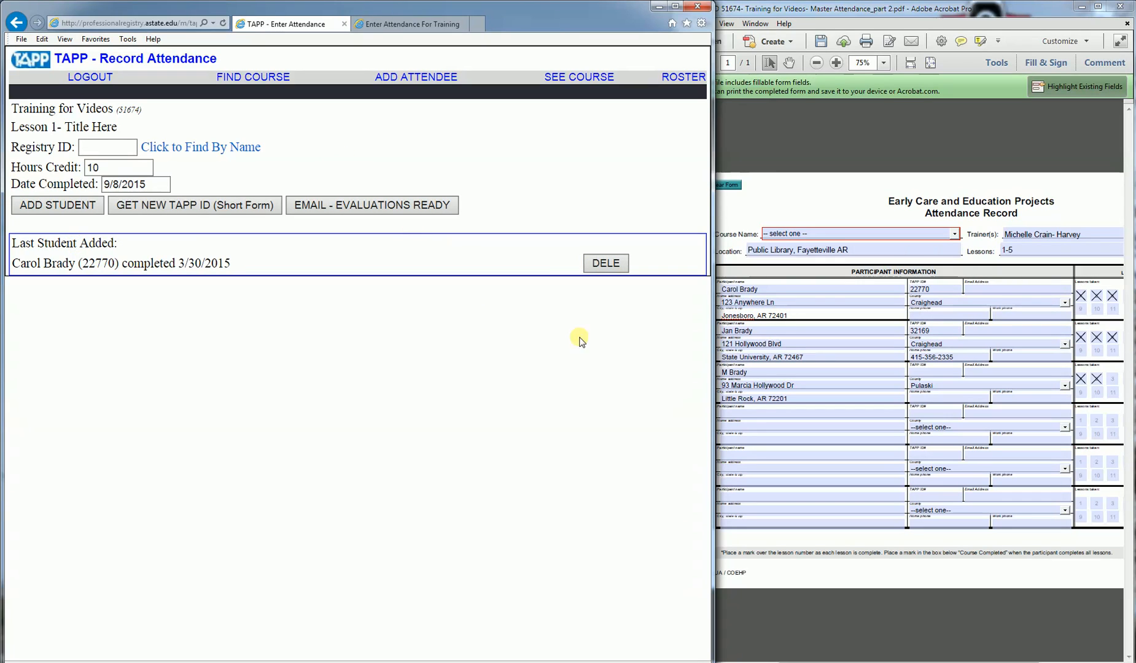
Step: Add another Lesson 1 attendee by Registry ID with 10 credit hours
{"action": "left_click", "coordinate": [722, 335]}
{"action": "left_click", "coordinate": [103, 152]}
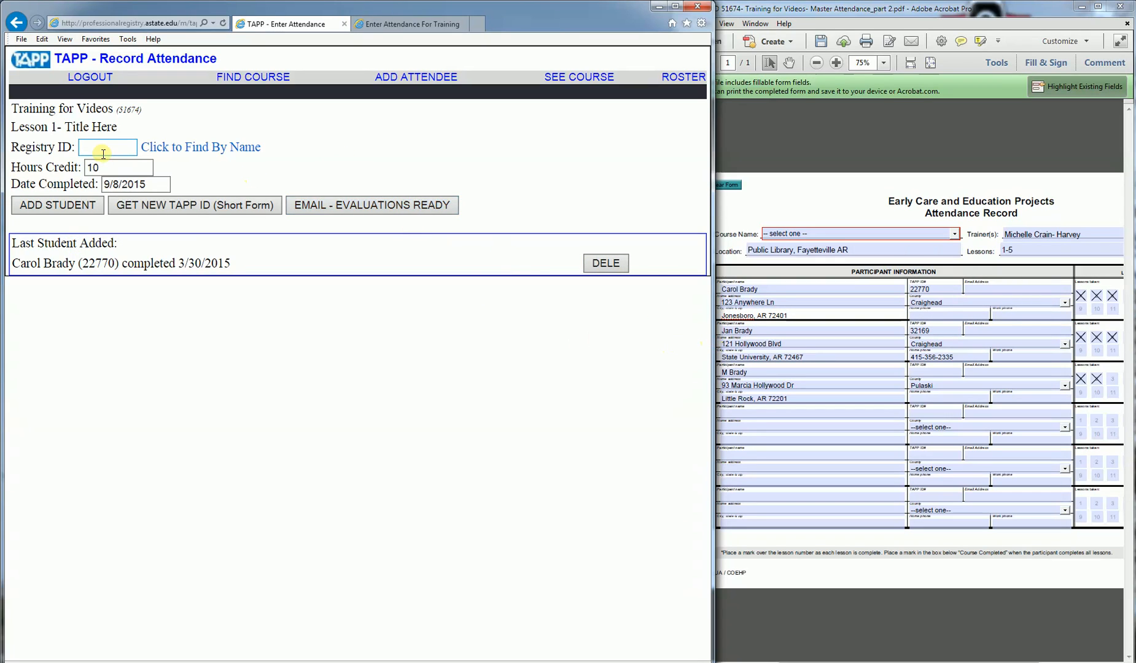
{"action": "type", "text": "32169"}
{"action": "key", "text": "Tab"}
{"action": "type", "text": "10"}
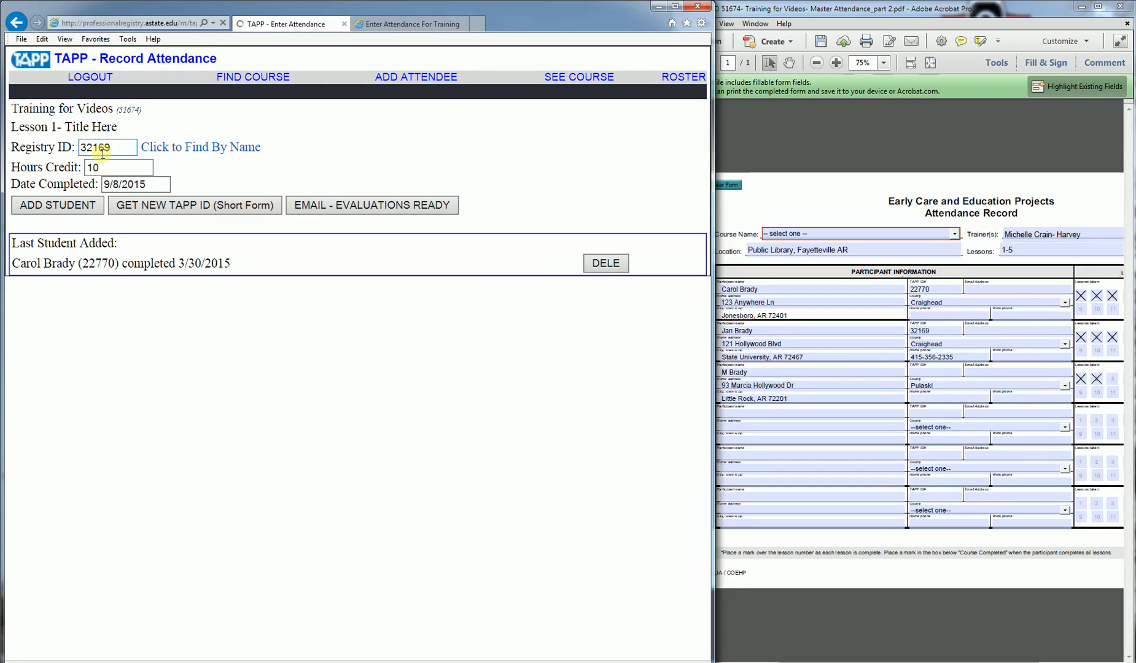
{"action": "key", "text": "Return"}
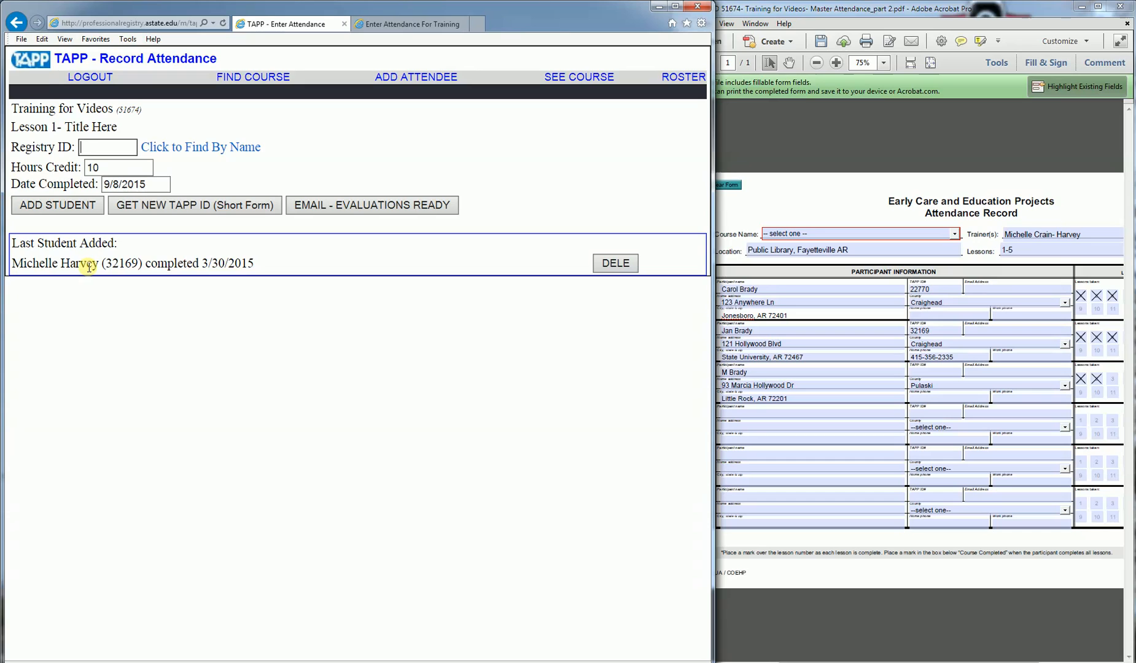
Step: Clear the wrong TAPP ID from the PDF's second participant and delete the mistaken Lesson 1 entry
{"action": "left_click", "coordinate": [943, 331]}
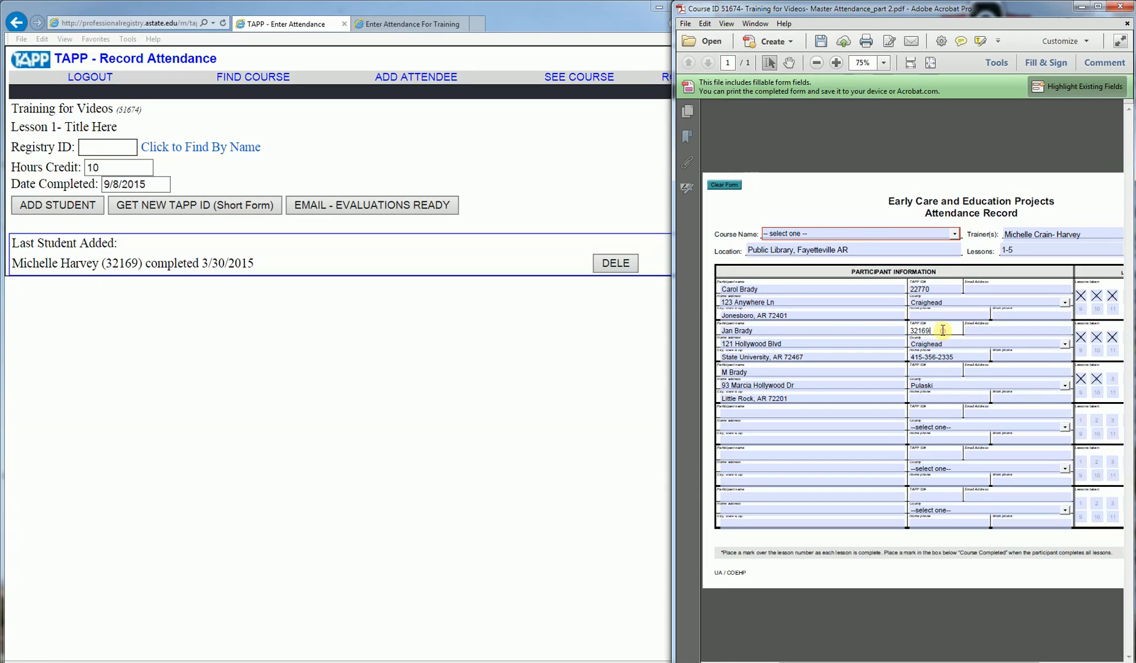
{"action": "key", "text": "BackSpace"}
{"action": "key", "text": "BackSpace"}
{"action": "key", "text": "BackSpace"}
{"action": "left_click", "coordinate": [614, 264]}
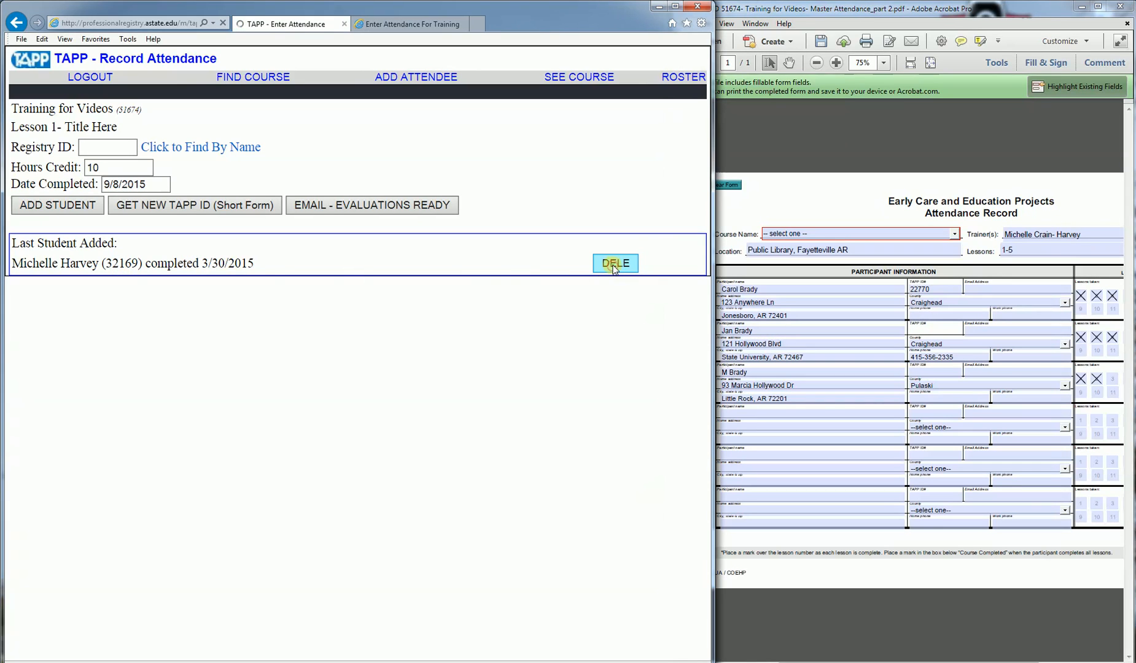
Step: Find the second participant by first and last name, add them to Lesson 1, and enter their TAPP ID in the PDF
{"action": "left_click", "coordinate": [236, 148]}
{"action": "left_click", "coordinate": [140, 164]}
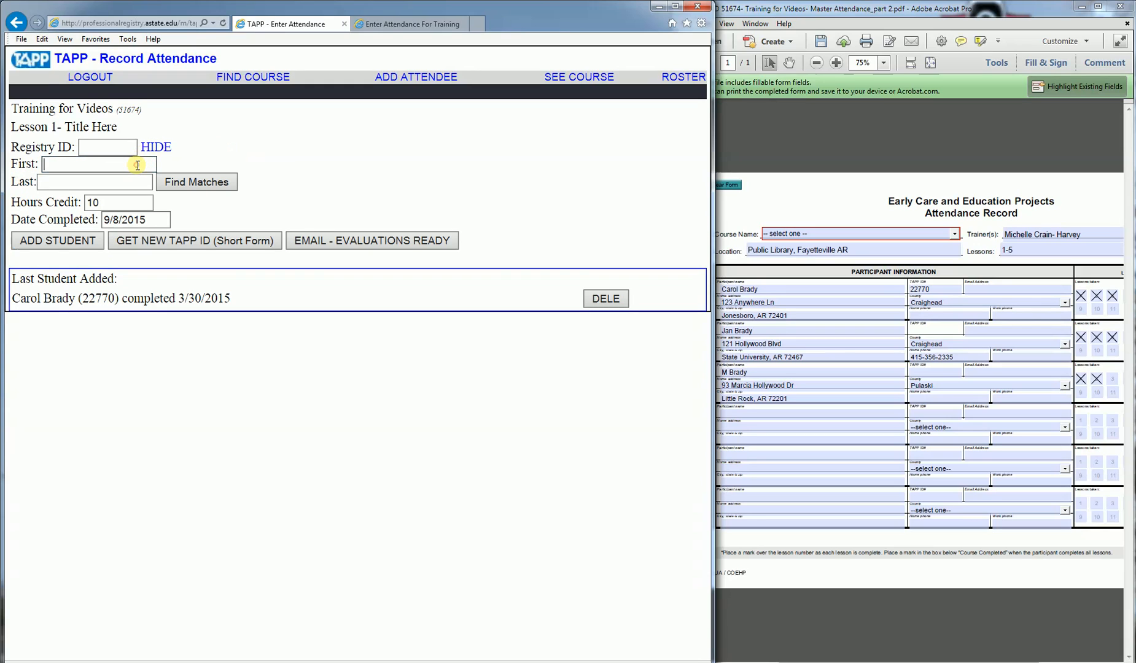
{"action": "type", "text": "jan"}
{"action": "key", "text": "Tab"}
{"action": "type", "text": "brady"}
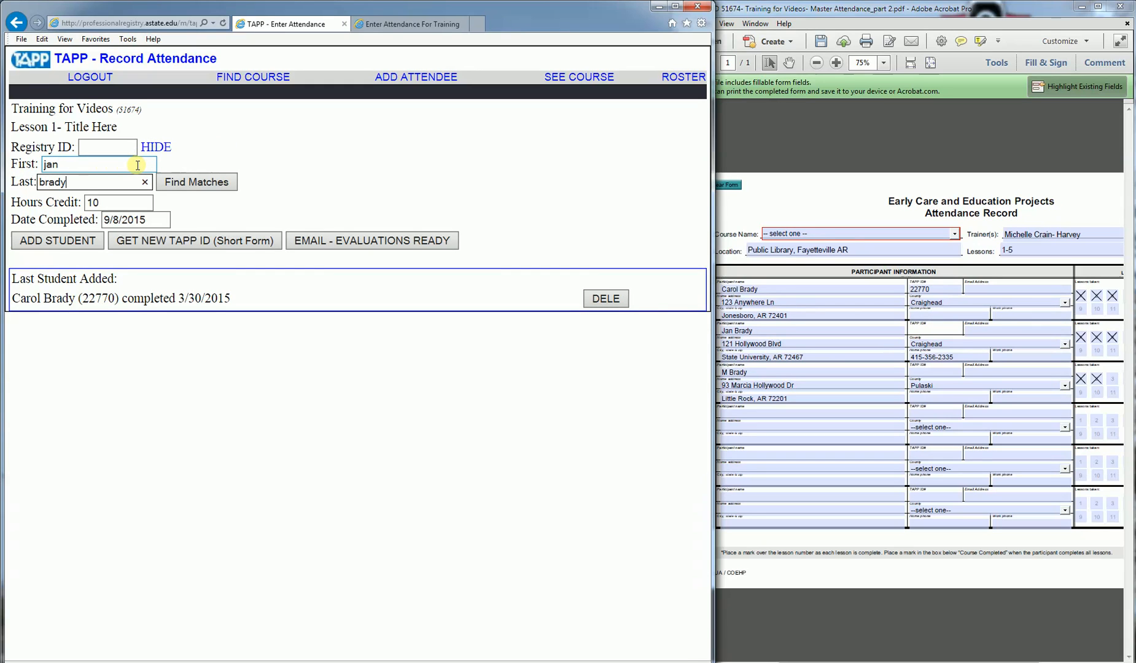
{"action": "left_click", "coordinate": [201, 184]}
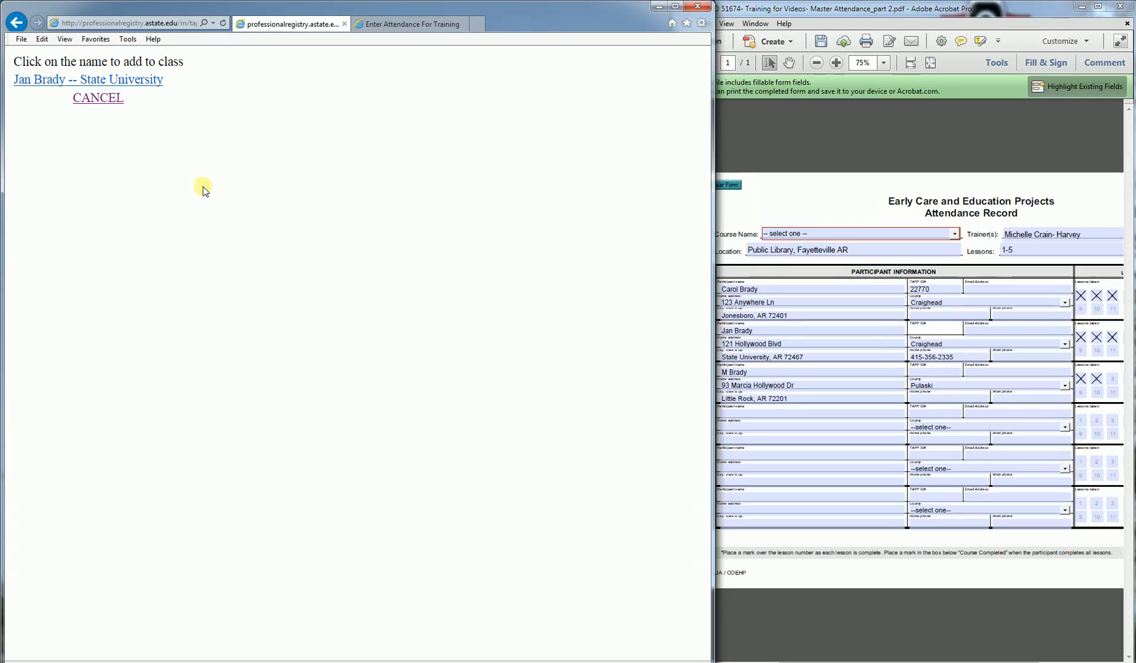
{"action": "left_click", "coordinate": [148, 80]}
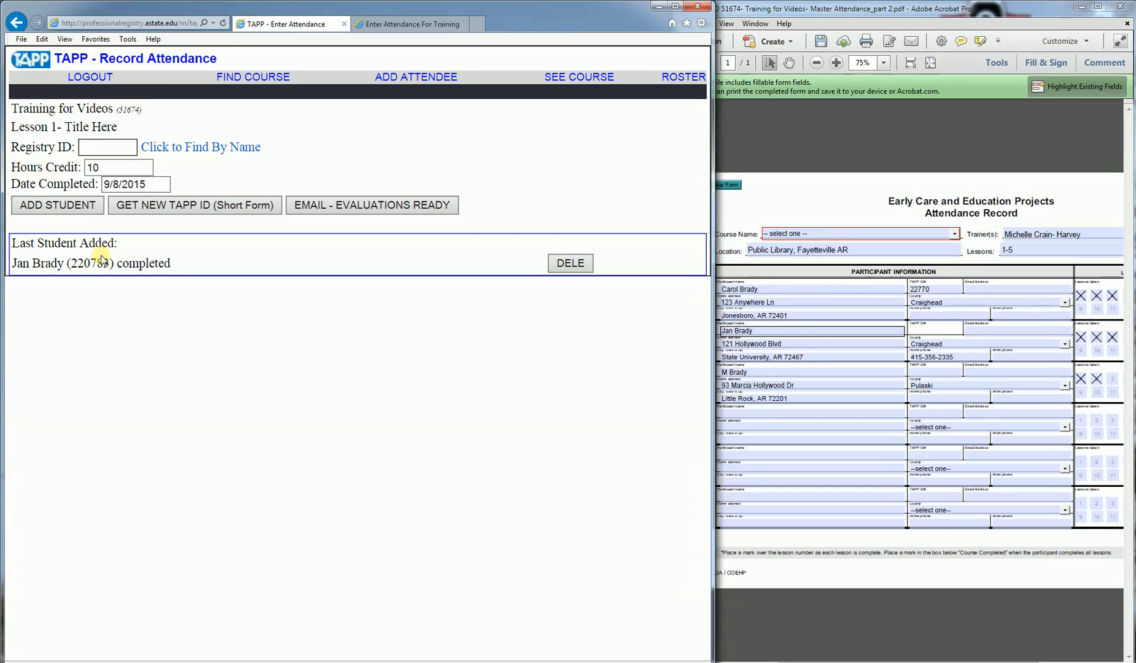
{"action": "left_click", "coordinate": [923, 331]}
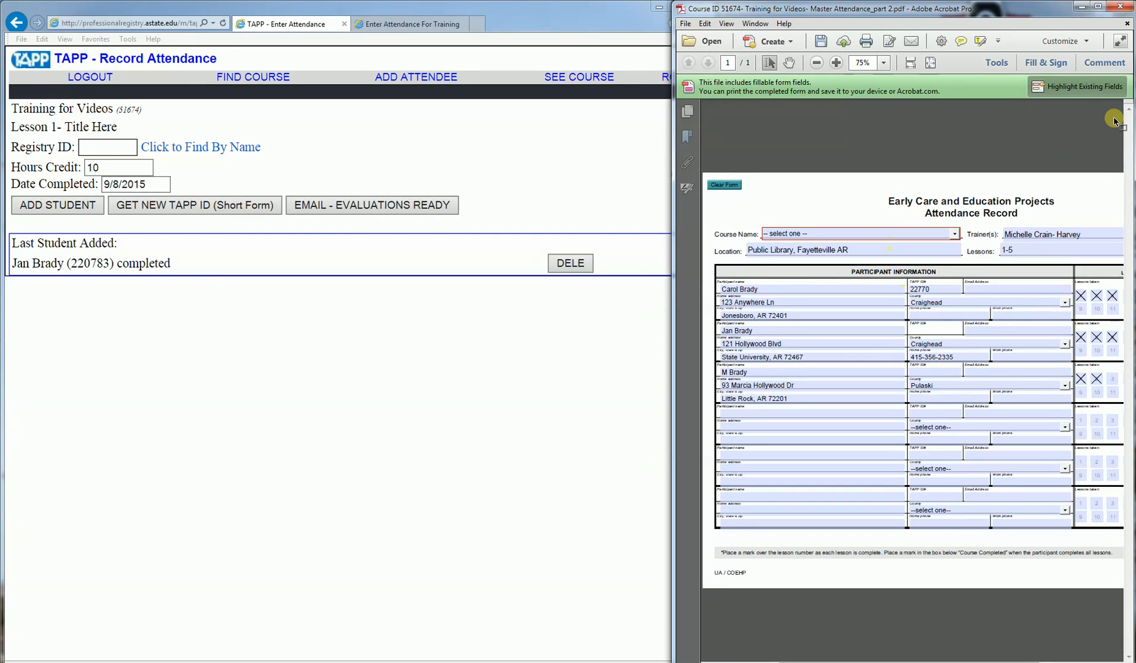
{"action": "type", "text": "220783"}
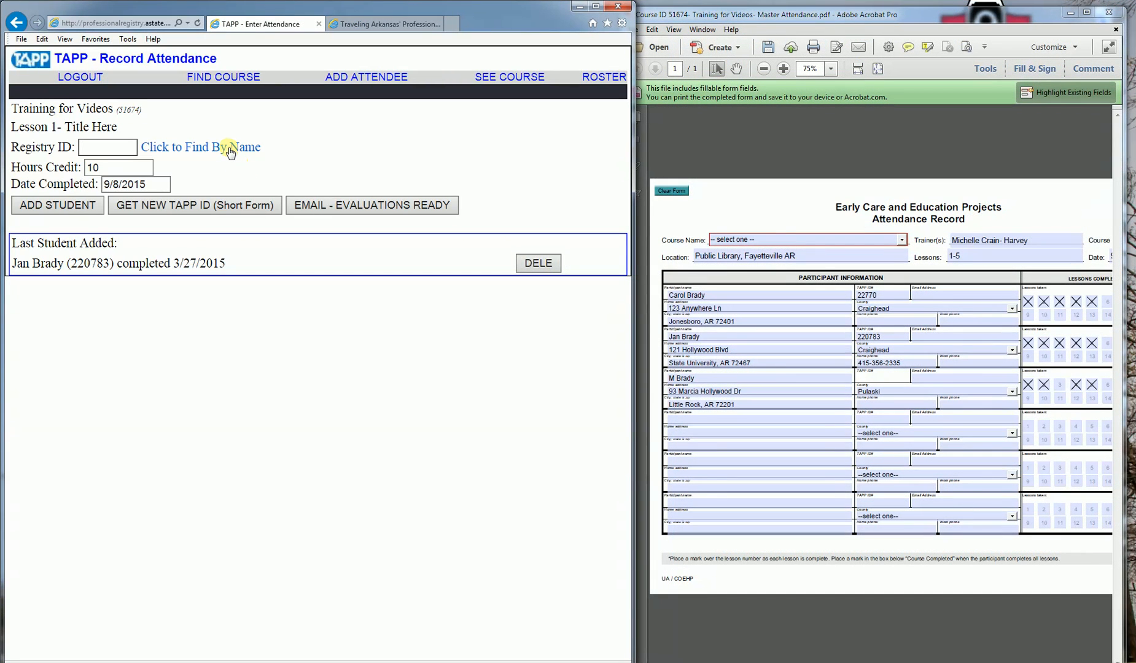
Step: Search the third participant by name, add the Little Rock match to Lesson 1, and fill their TAPP ID into the PDF
{"action": "left_click", "coordinate": [231, 152]}
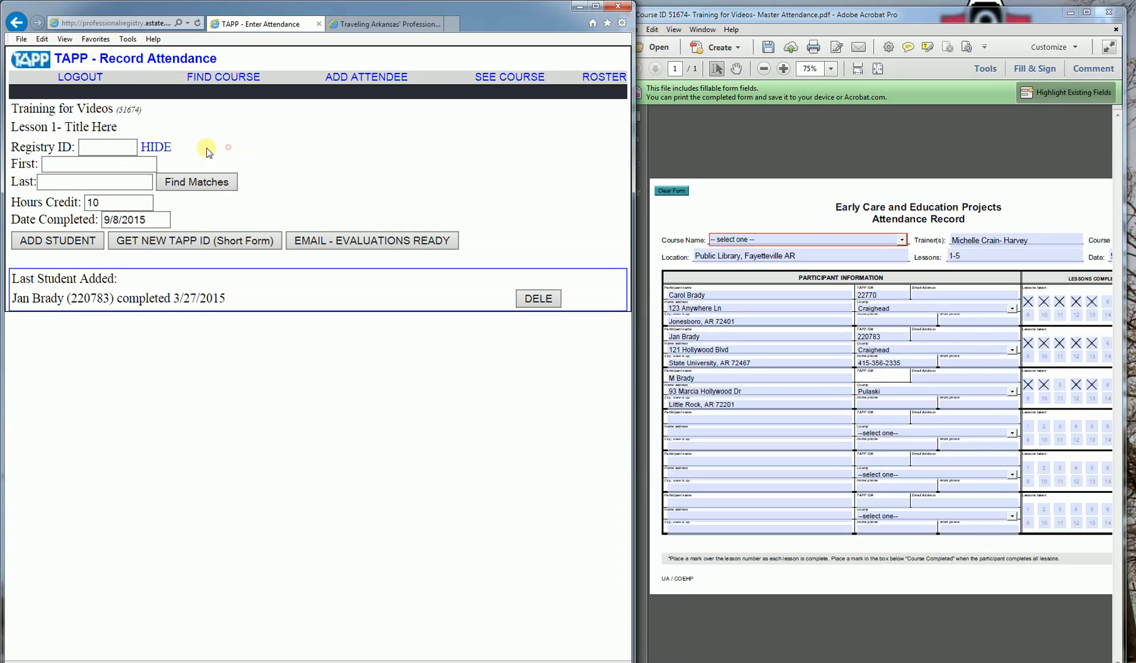
{"action": "left_click", "coordinate": [134, 164]}
{"action": "type", "text": "mbrady"}
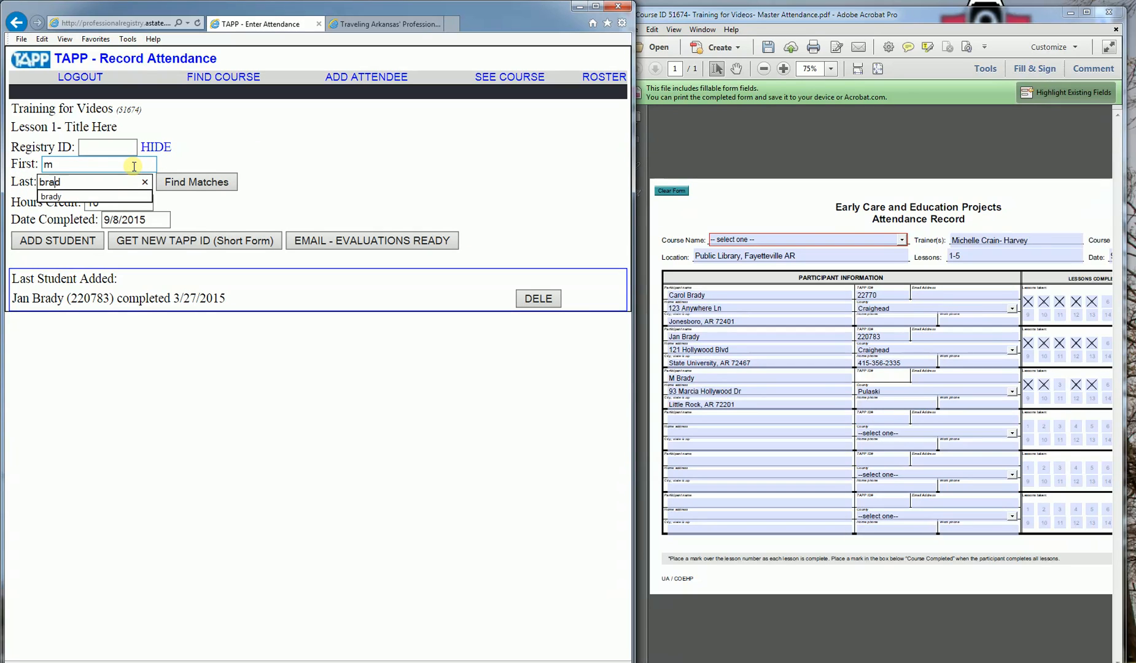
{"action": "key", "text": "Return"}
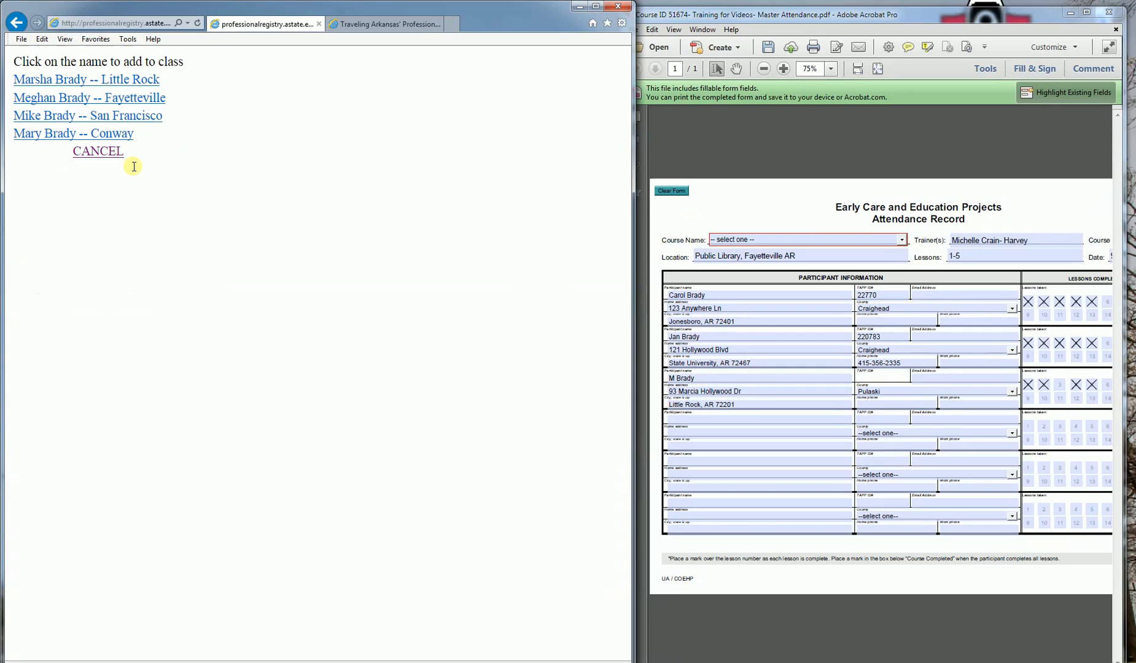
{"action": "left_click", "coordinate": [115, 81]}
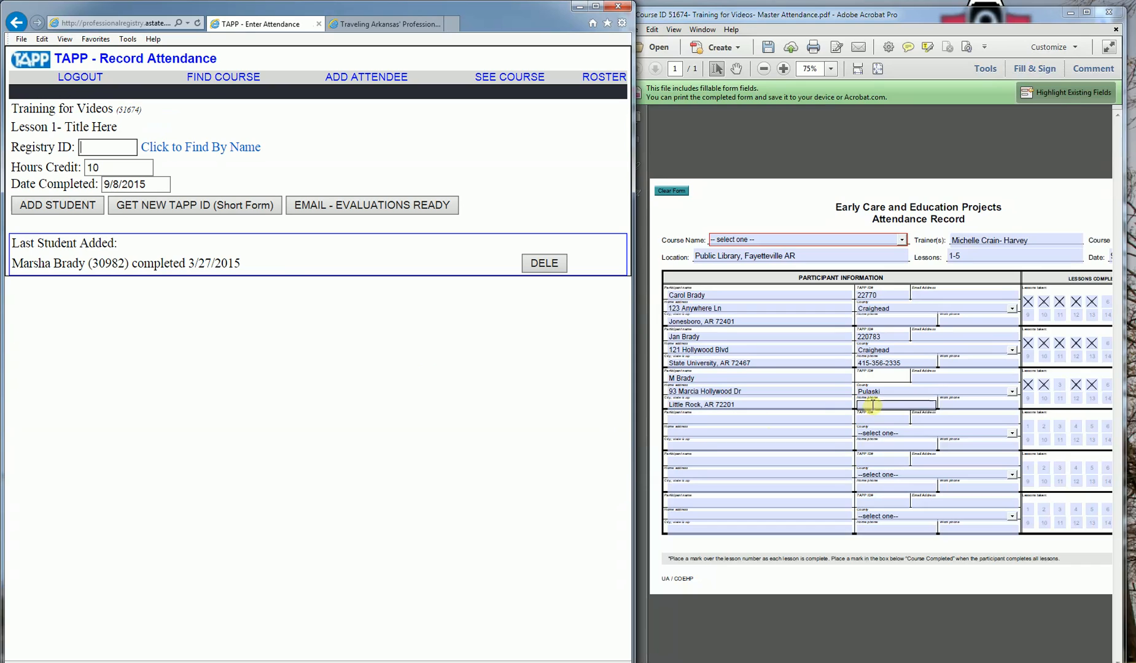
{"action": "left_click", "coordinate": [872, 380]}
{"action": "type", "text": "30"}
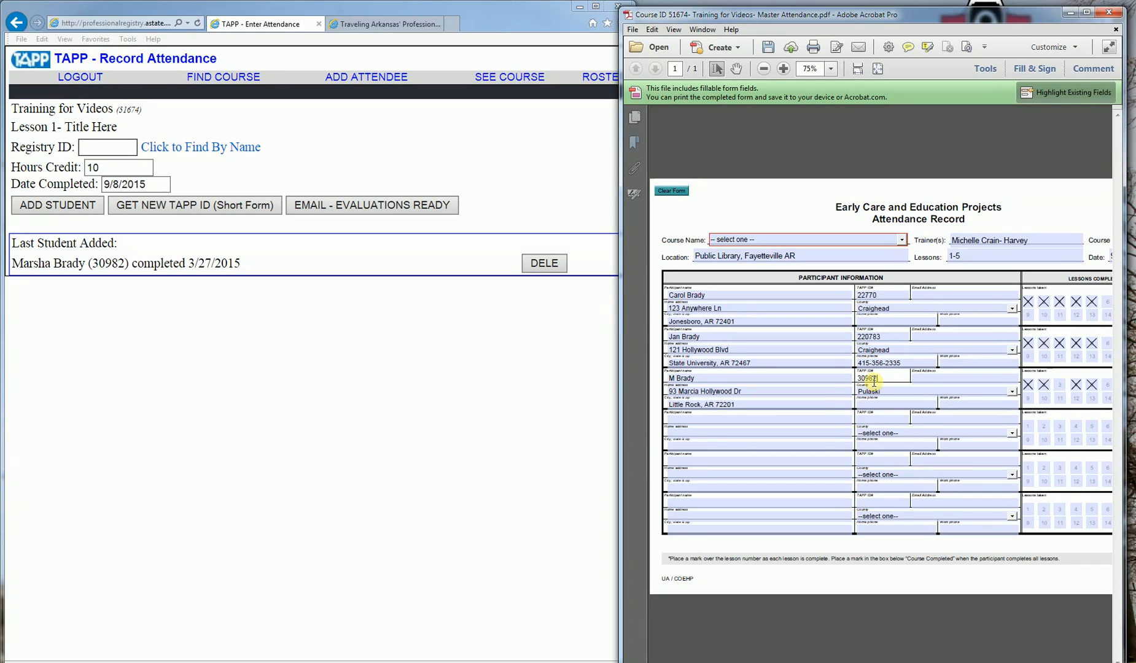
{"action": "type", "text": "982"}
{"action": "left_click", "coordinate": [387, 271]}
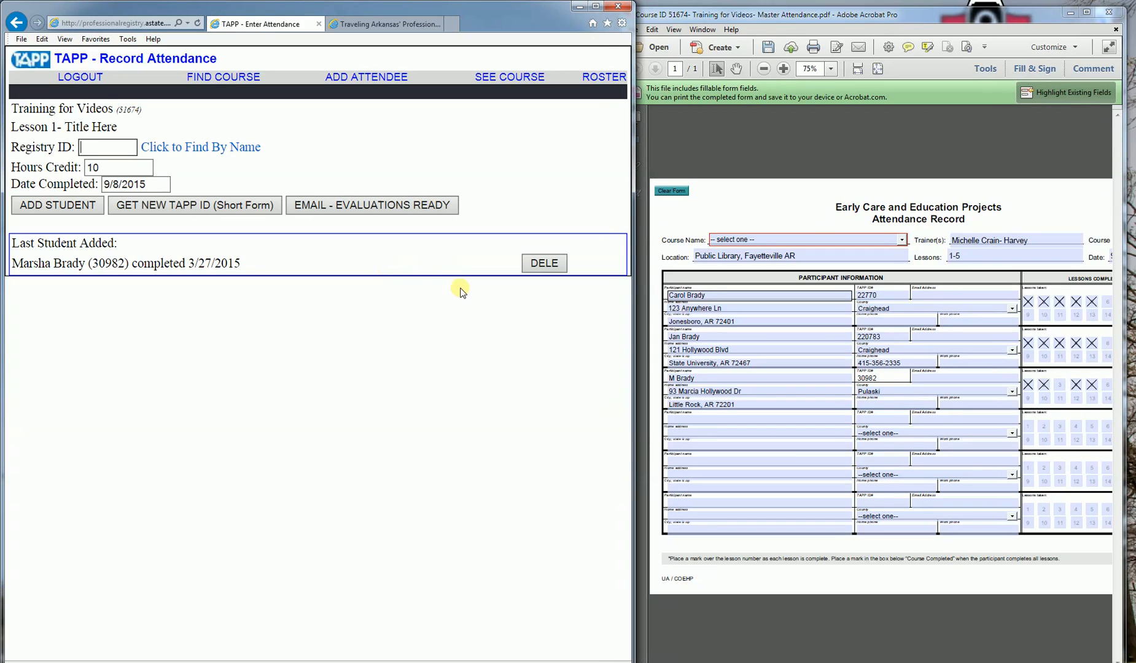
Step: Look up course 51674 again and open Lesson 2 attendance entry
{"action": "left_click", "coordinate": [237, 78]}
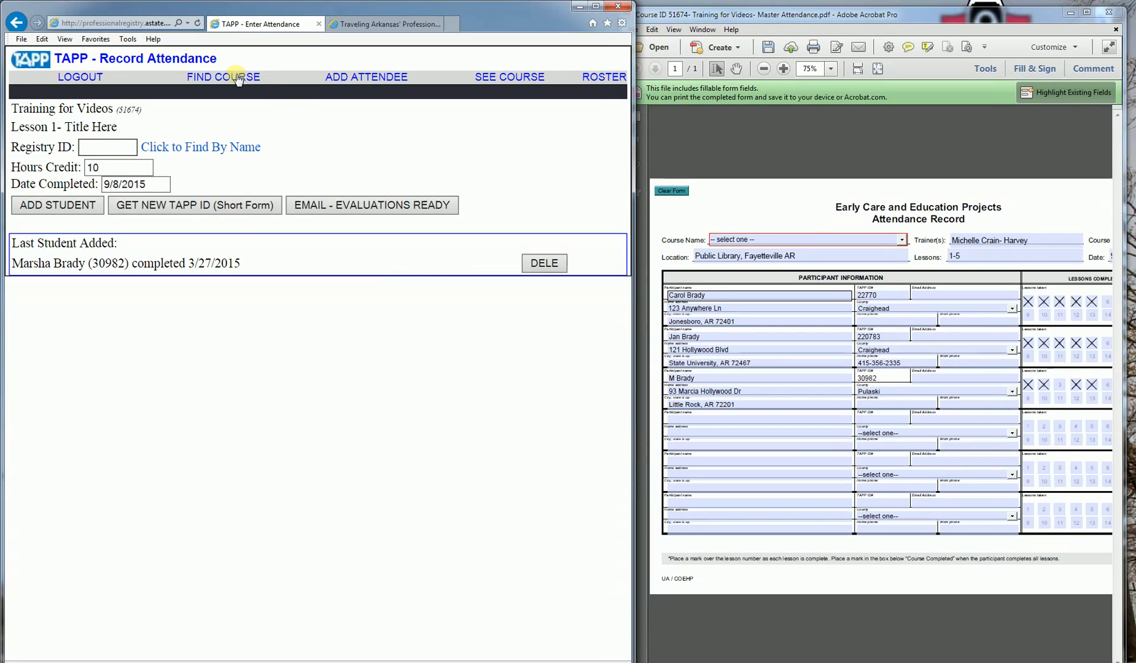
{"action": "left_click", "coordinate": [132, 146]}
{"action": "type", "text": "5"}
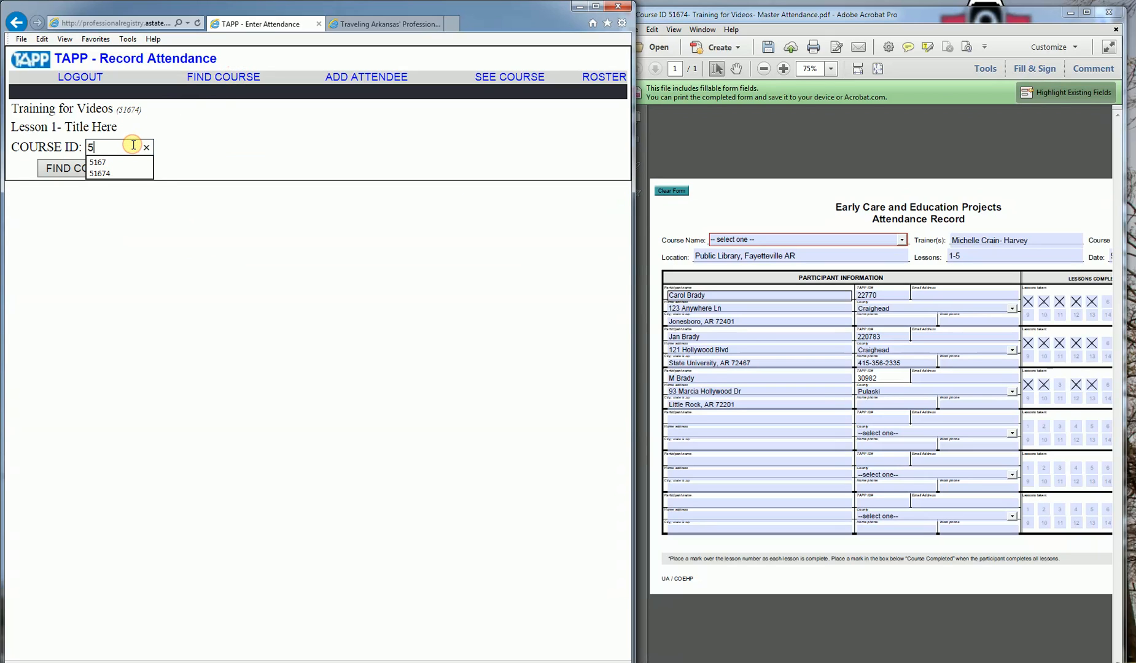
{"action": "type", "text": "1674"}
{"action": "key", "text": "Return"}
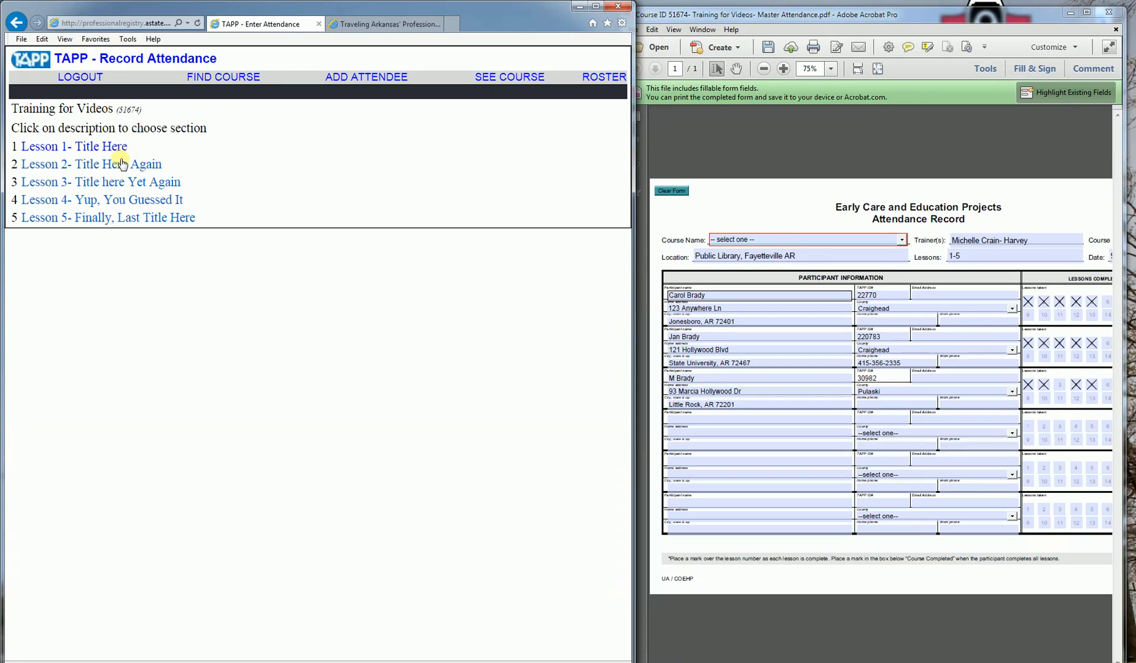
{"action": "left_click", "coordinate": [119, 164]}
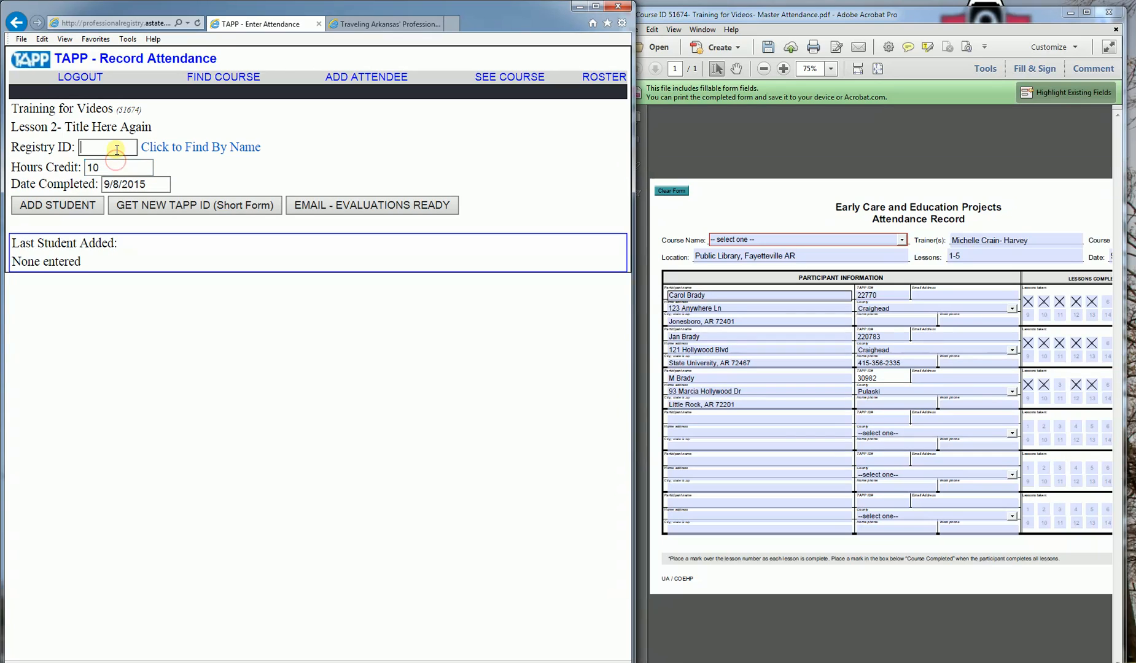
Step: Add all three PDF participants to Lesson 2 by their Registry IDs
{"action": "left_click", "coordinate": [117, 149]}
{"action": "type", "text": "22770"}
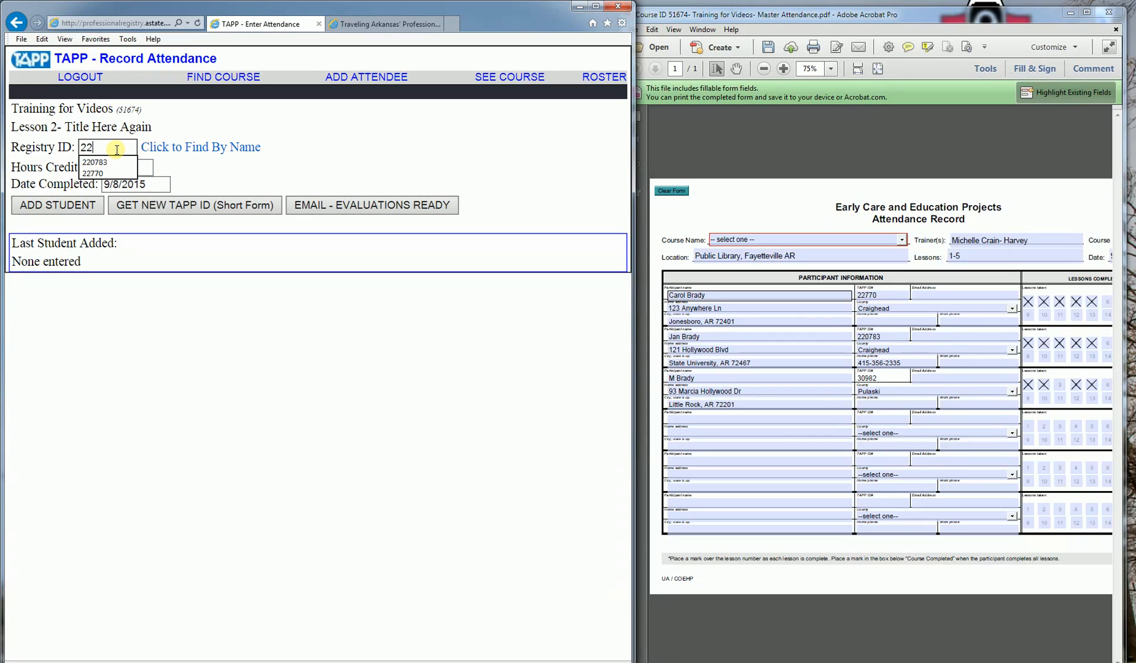
{"action": "key", "text": "Return"}
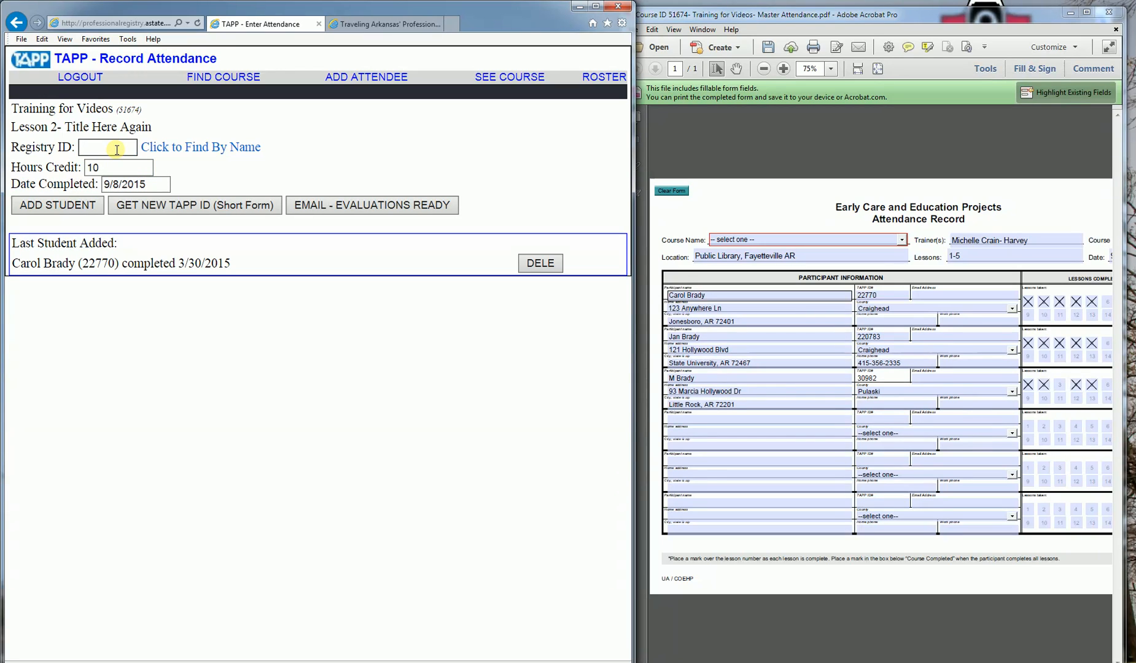
{"action": "type", "text": "220783"}
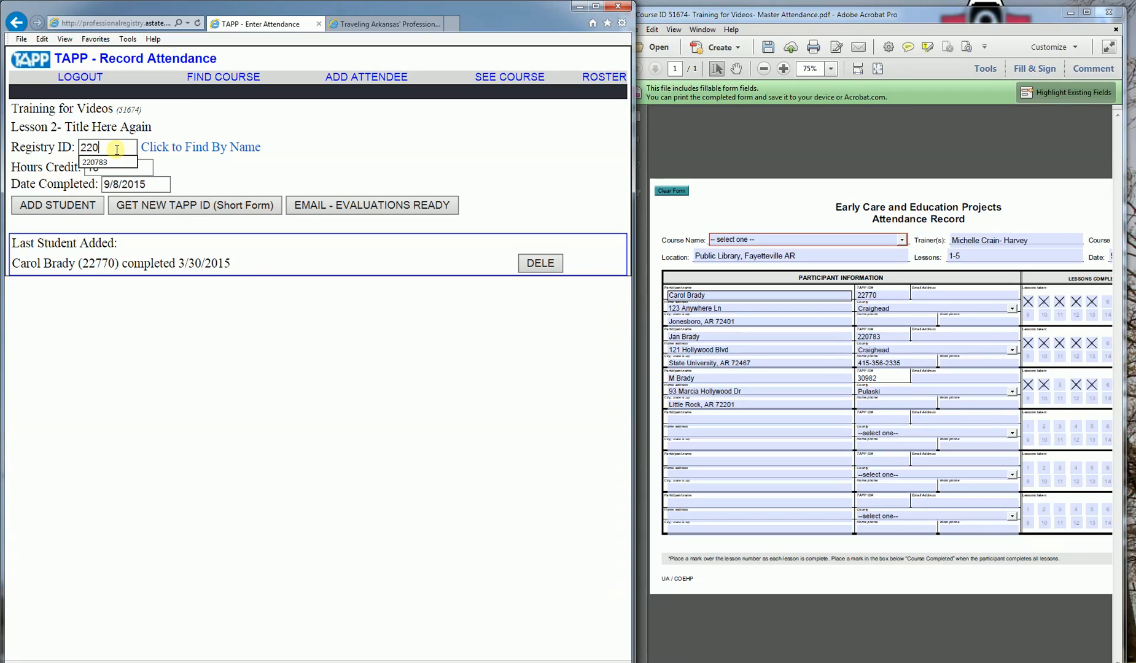
{"action": "key", "text": "Return"}
{"action": "type", "text": "30982"}
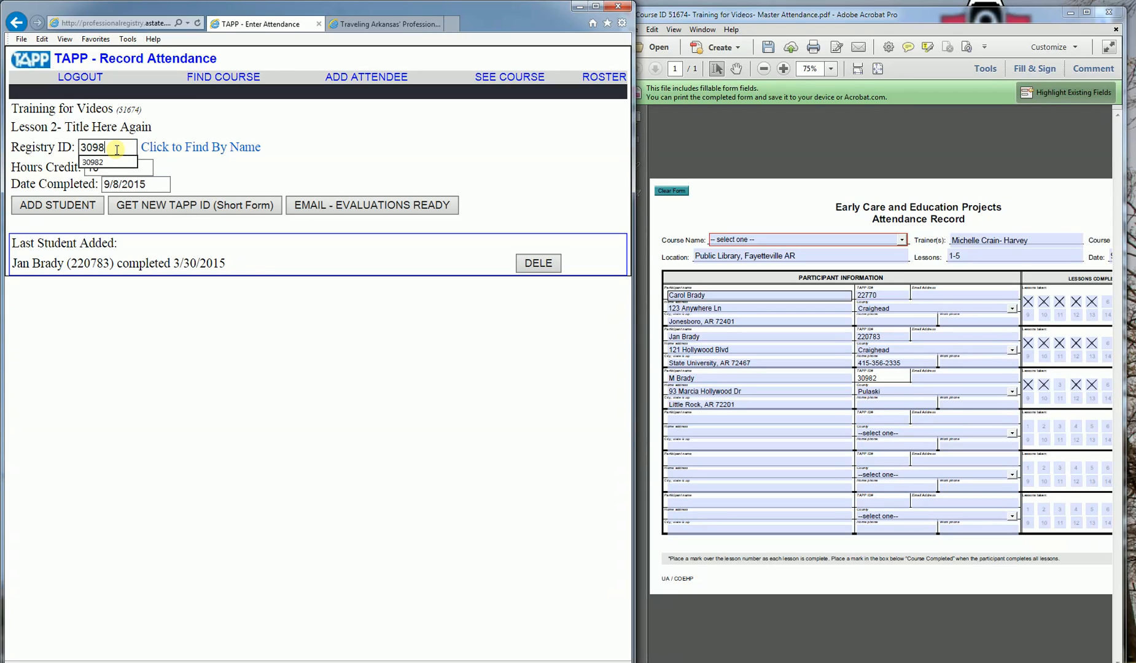
{"action": "key", "text": "Return"}
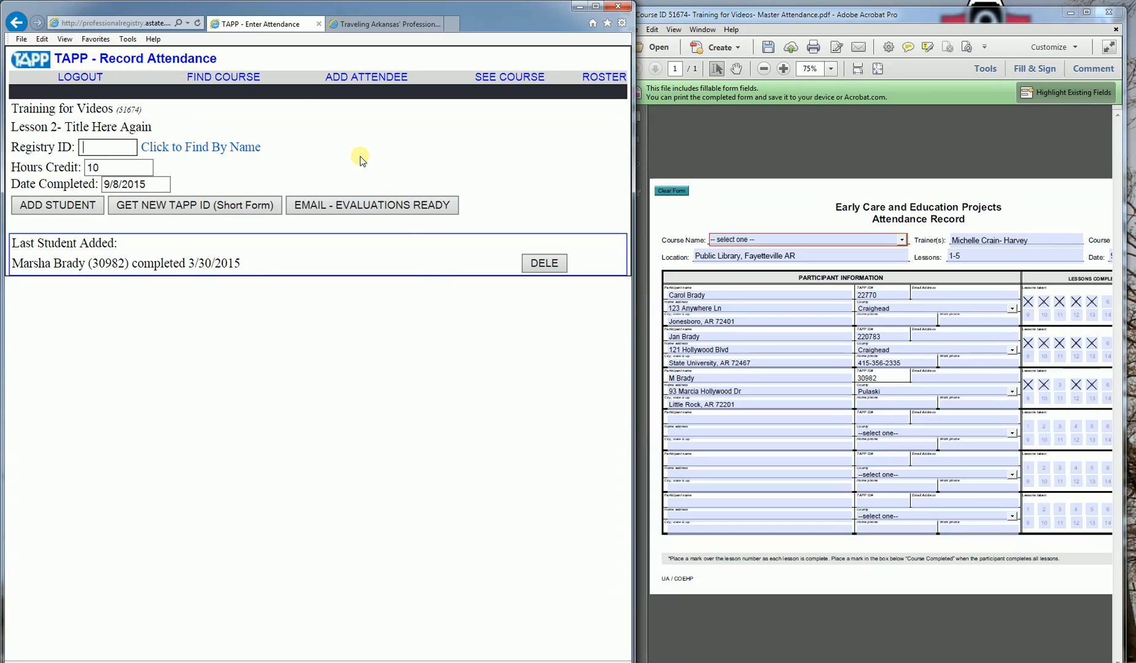
{"action": "left_click", "coordinate": [216, 78]}
Step: Look up course 51674, open the Lesson 3 attendance form, and check the course roster
{"action": "left_click", "coordinate": [102, 142]}
{"action": "type", "text": "51674"}
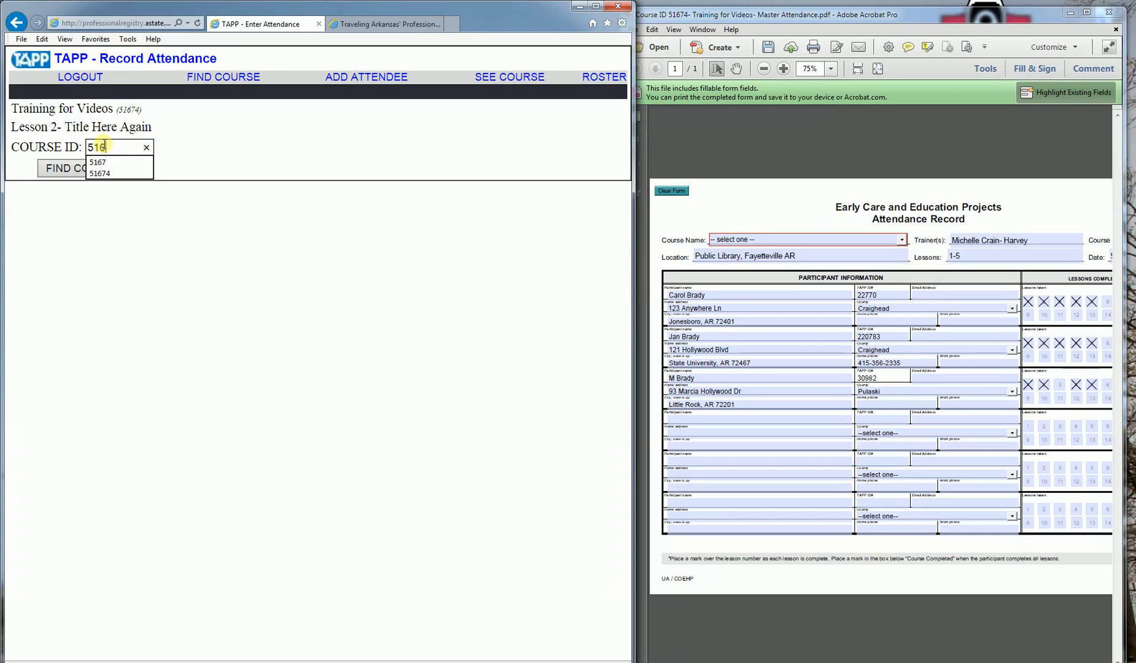
{"action": "key", "text": "Return"}
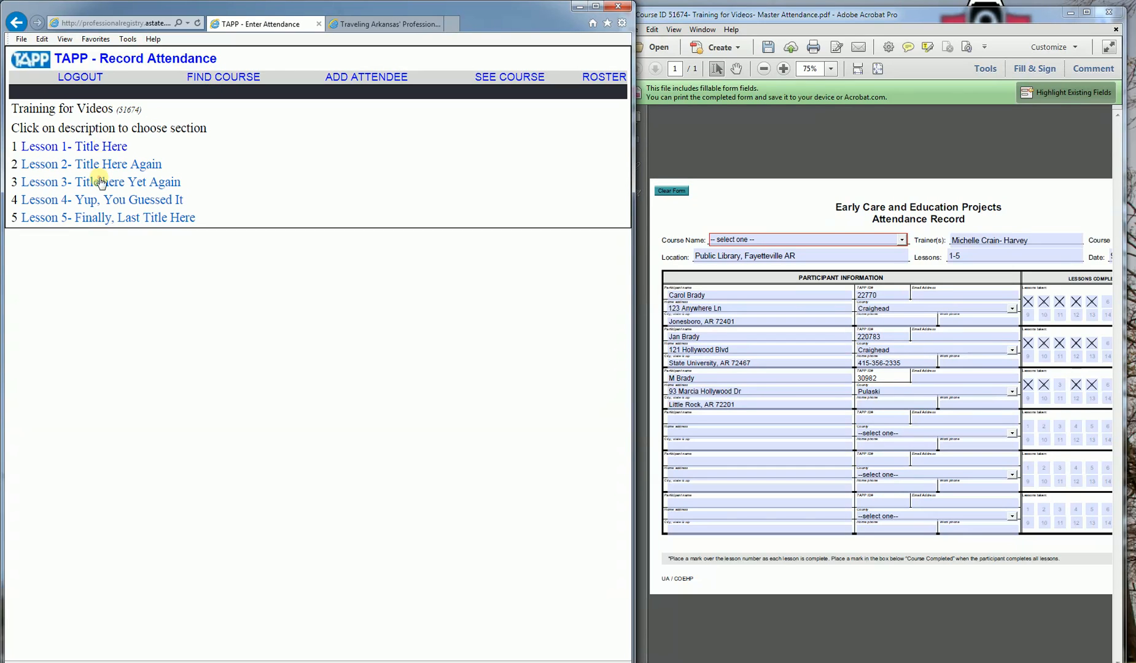
{"action": "left_click", "coordinate": [98, 183]}
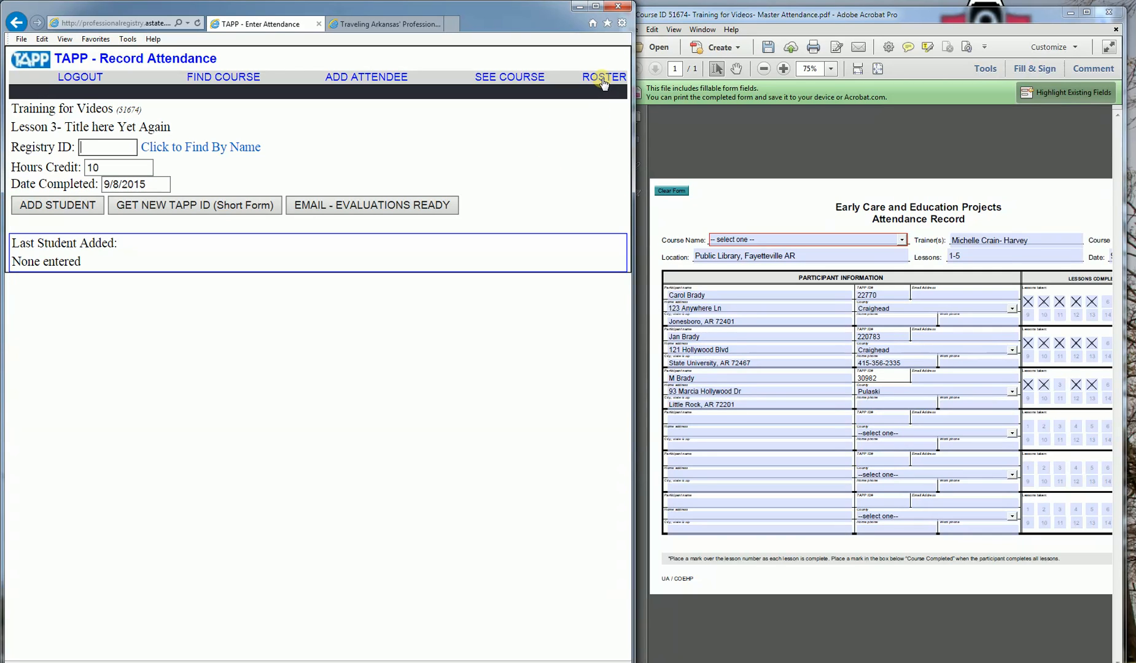
{"action": "left_click", "coordinate": [603, 80]}
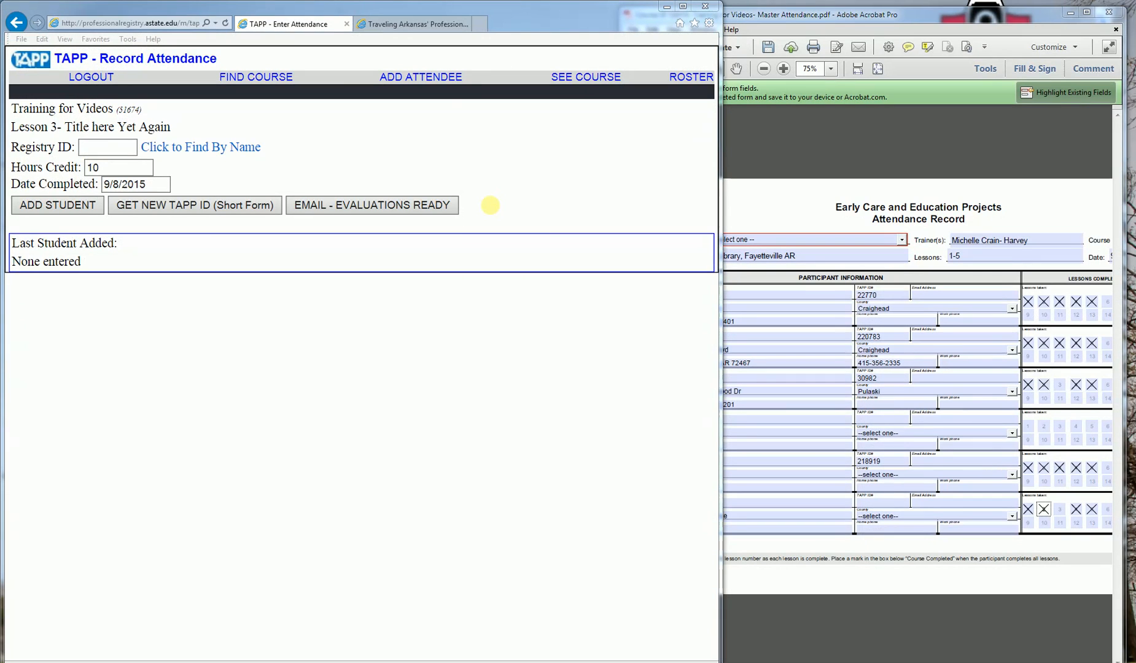
Step: On the registry home tab, sign in with the trainer's TAPP ID and password
{"action": "left_click", "coordinate": [428, 27]}
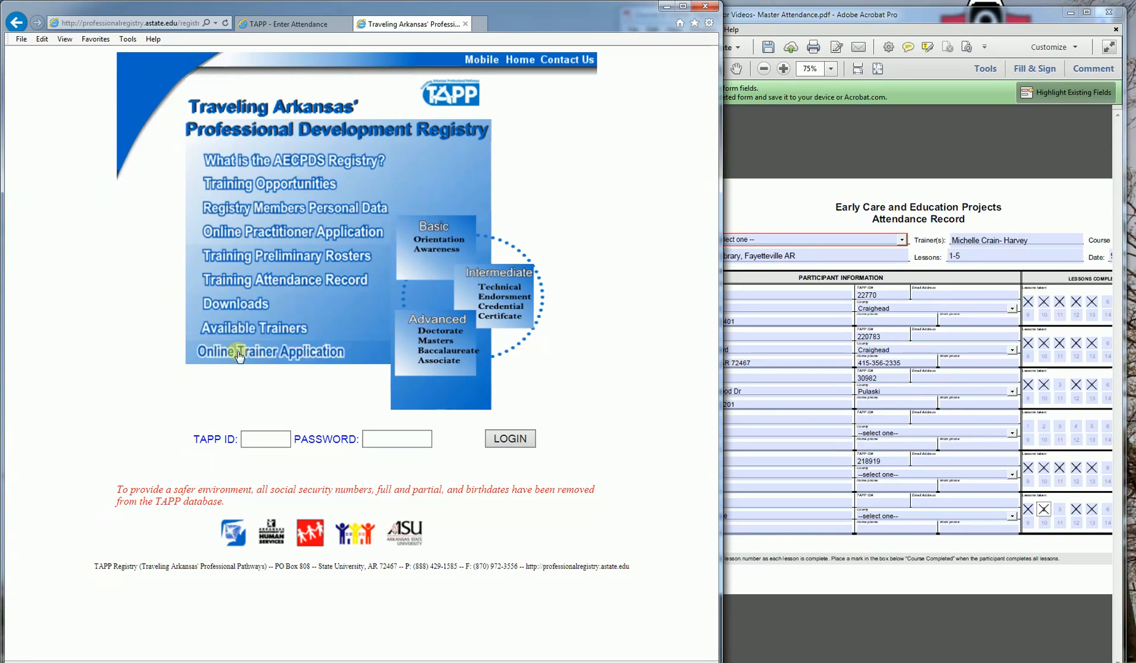
{"action": "left_click", "coordinate": [265, 437]}
{"action": "type", "text": "32169"}
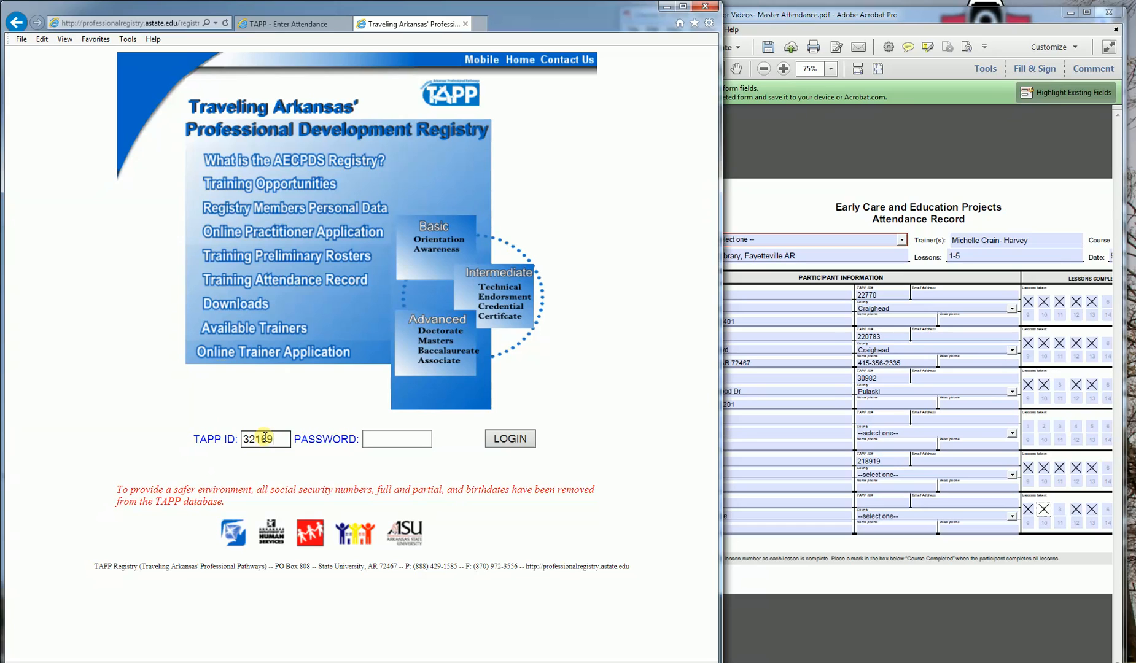
{"action": "key", "text": "Tab"}
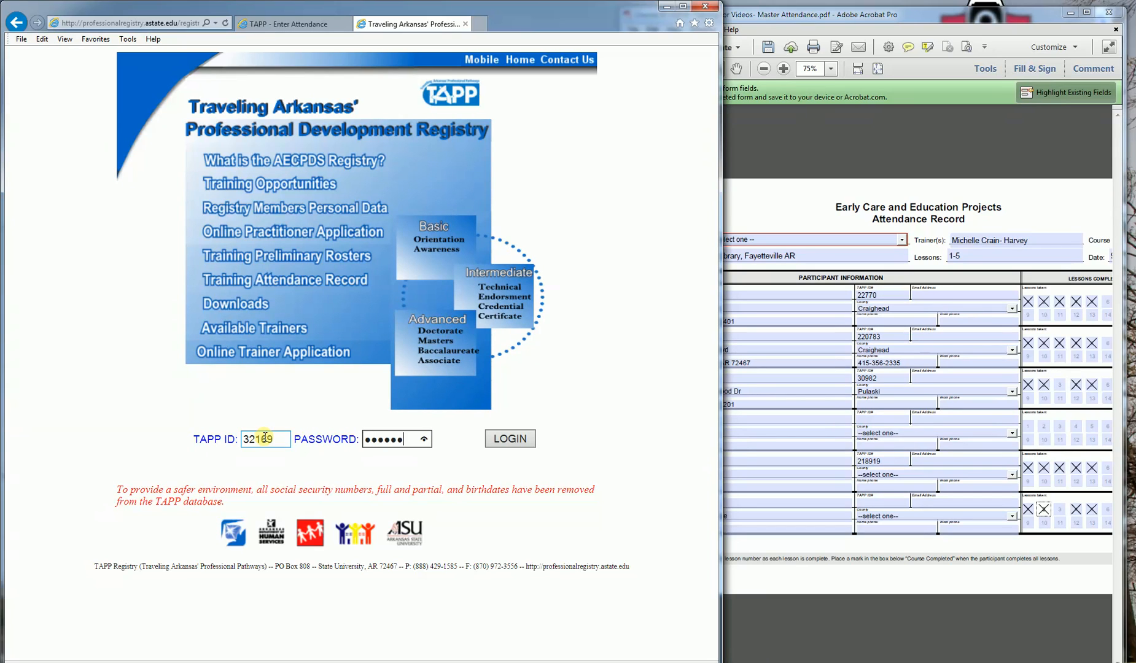
{"action": "type", "text": "••"}
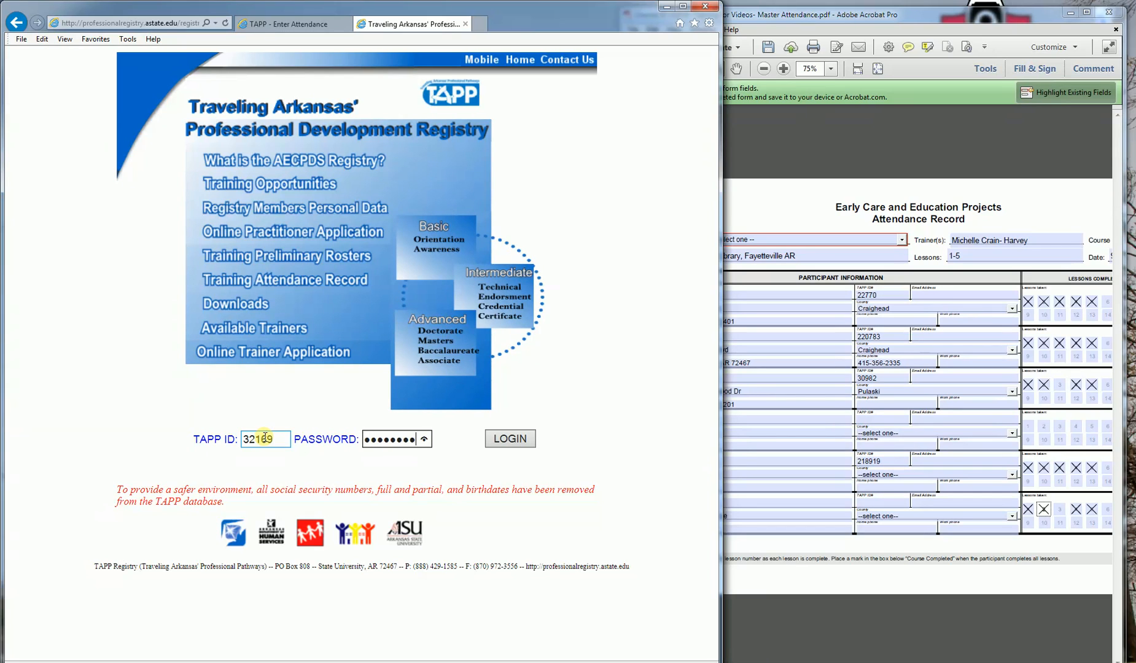
{"action": "left_click", "coordinate": [491, 444]}
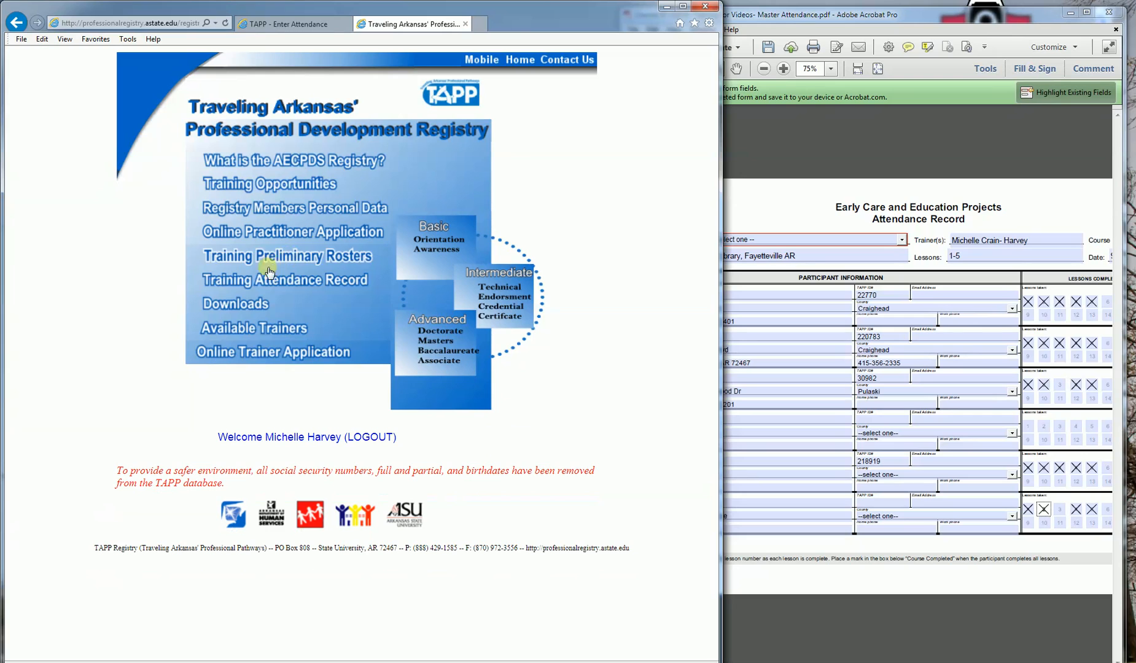
Step: Go to Training Attendance Record and open the Find Course search
{"action": "left_click", "coordinate": [256, 286]}
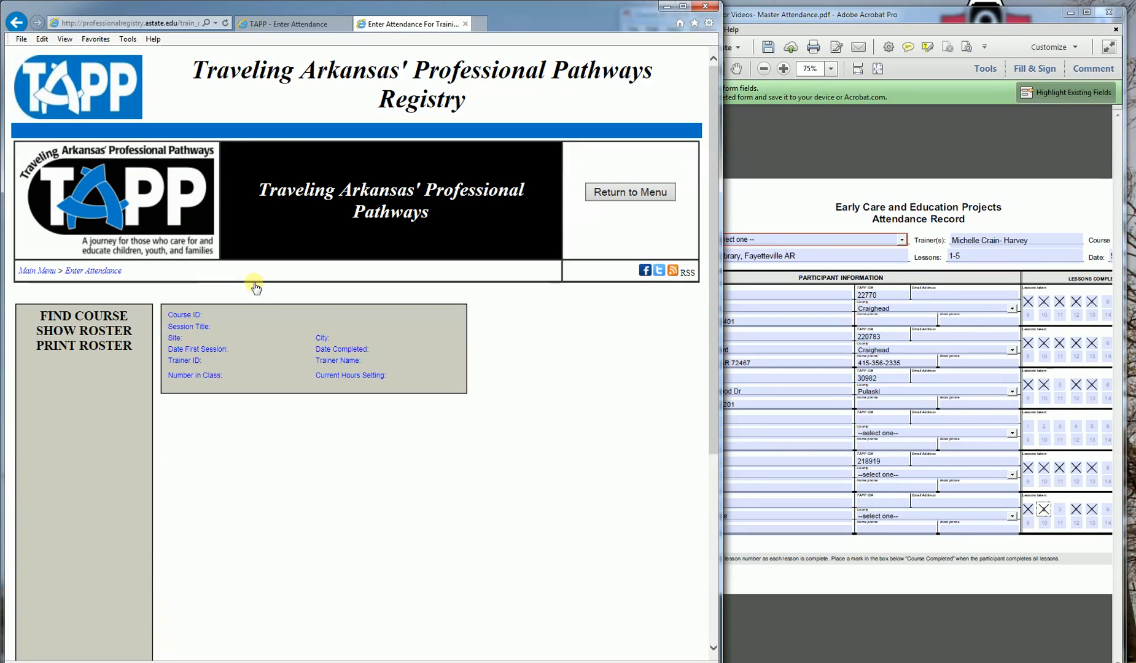
{"action": "left_click", "coordinate": [89, 318]}
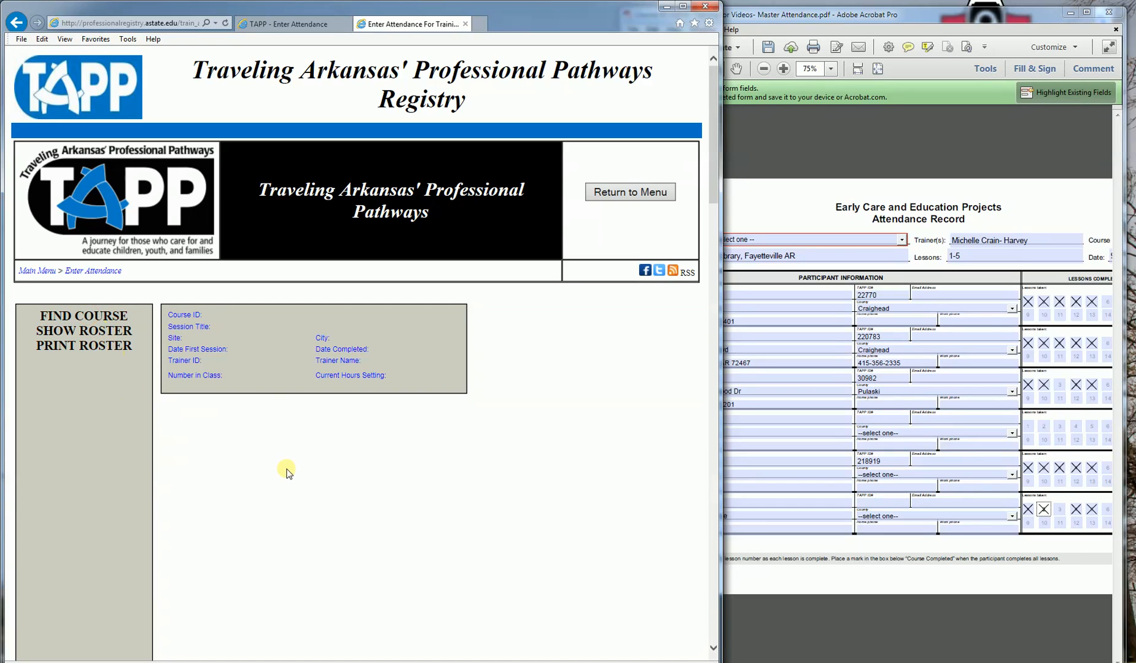
{"action": "scroll", "coordinate": [332, 470], "scroll_direction": "down", "scroll_amount": 3}
{"action": "scroll", "coordinate": [384, 468], "scroll_direction": "down", "scroll_amount": 5}
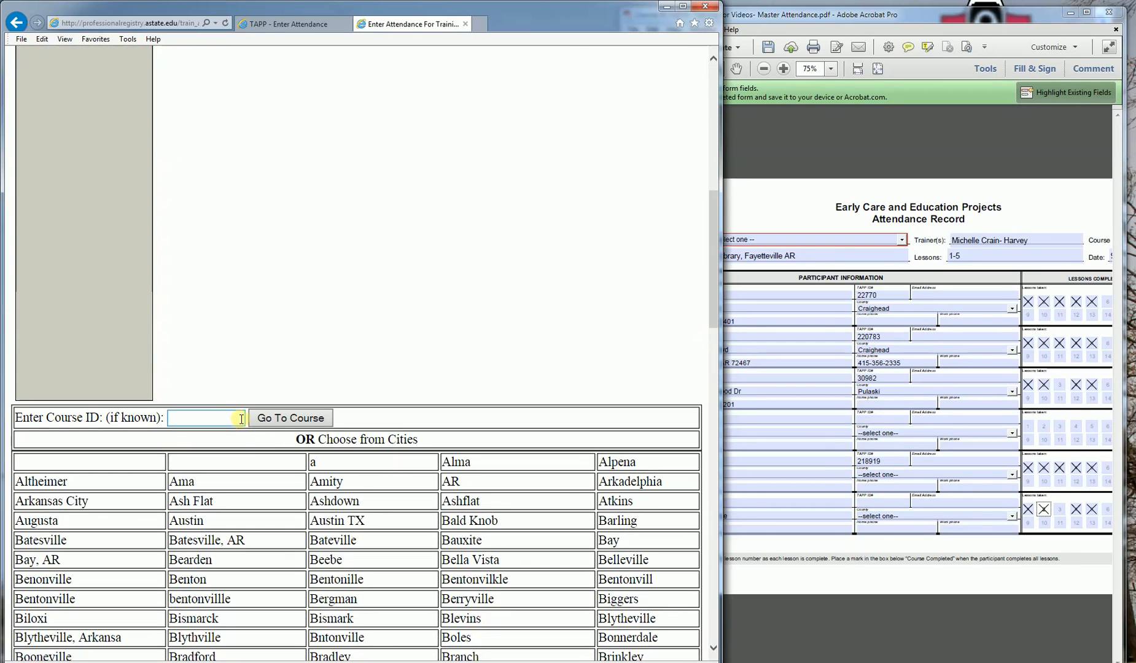
Step: Load course 51674 on Enter Attendance, note its 3 students in class, and bring up the Acrobat record
{"action": "left_click", "coordinate": [234, 411]}
{"action": "type", "text": "5167"}
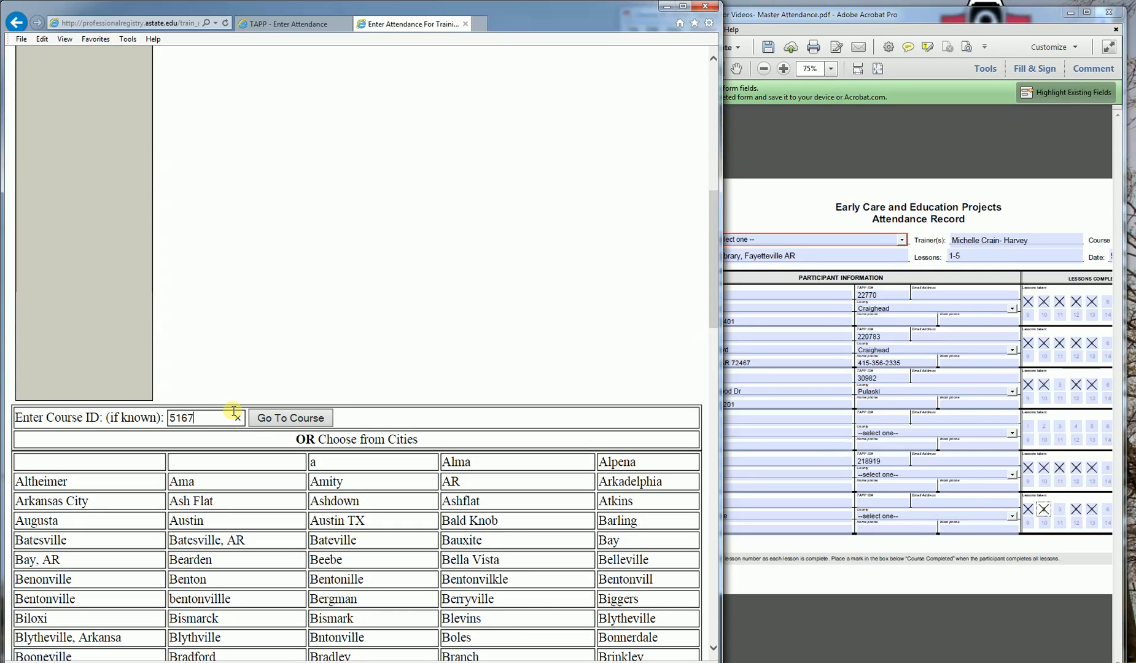
{"action": "type", "text": "4"}
{"action": "key", "text": "Return"}
{"action": "scroll", "coordinate": [253, 401], "scroll_direction": "up", "scroll_amount": 3}
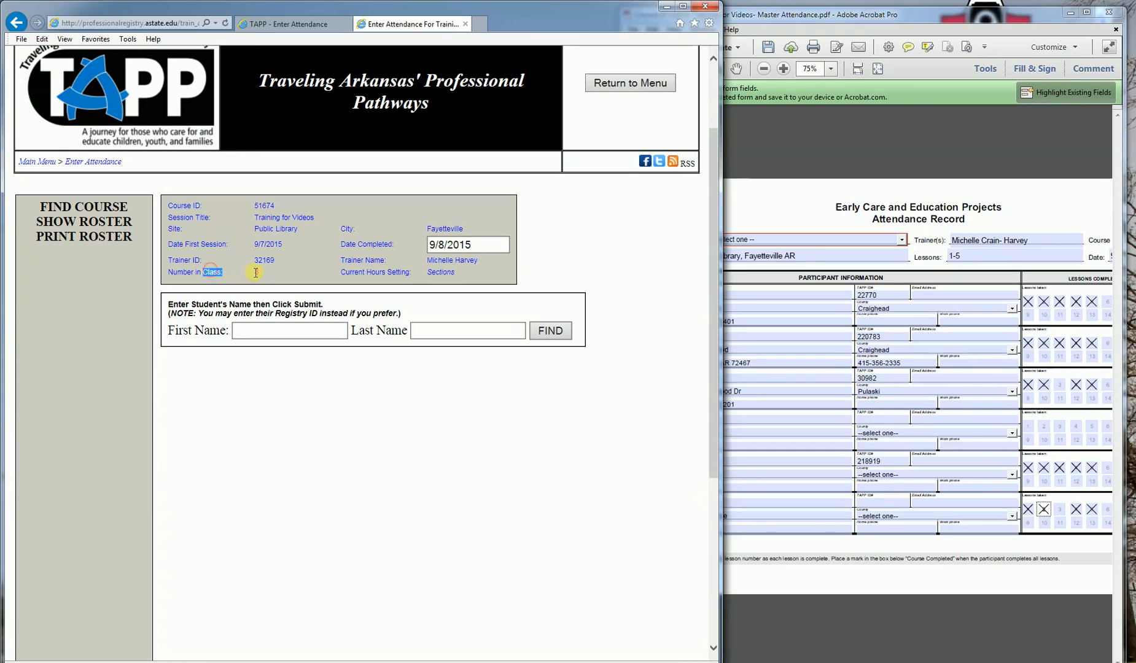
{"action": "left_click_drag", "start_coordinate": [203, 272], "coordinate": [262, 274]}
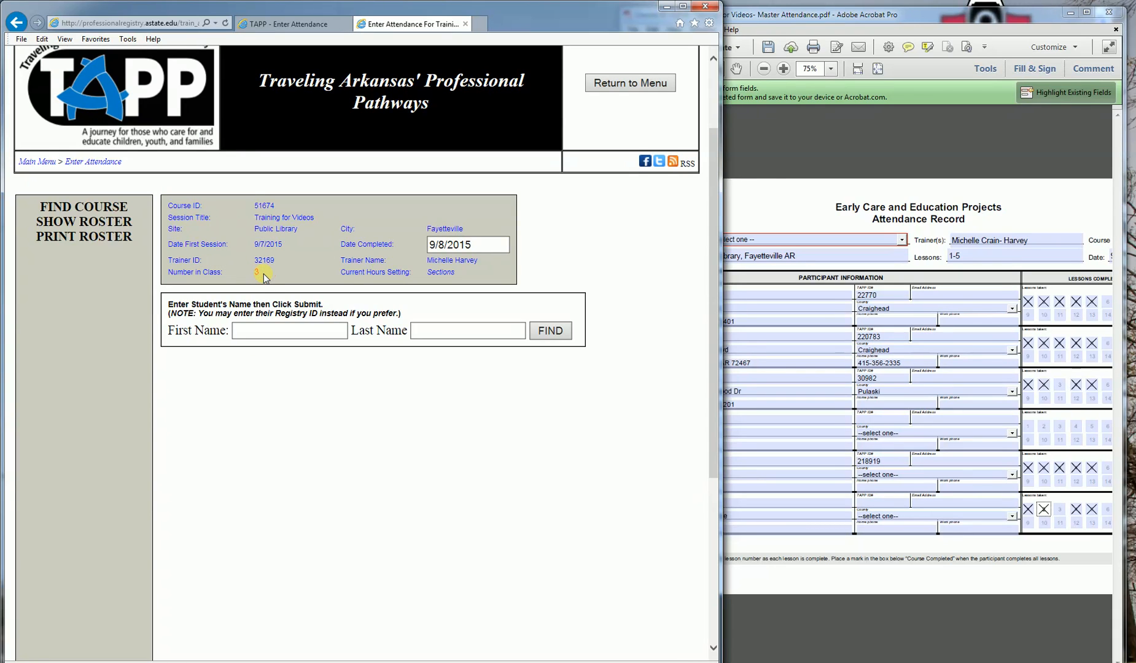
{"action": "left_click", "coordinate": [771, 180]}
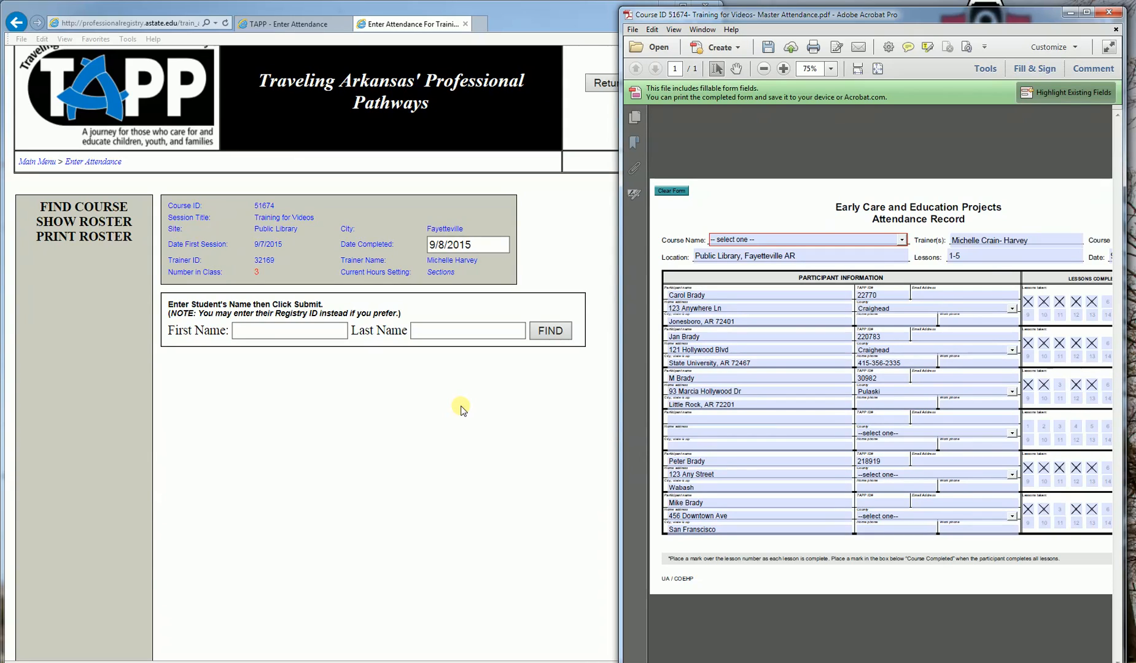
Step: Expand each student's Sect Checkoff row to show their lesson boxes, then bring up the PDF attendance record
{"action": "left_click", "coordinate": [281, 430]}
{"action": "scroll", "coordinate": [281, 429], "scroll_direction": "down", "scroll_amount": 3}
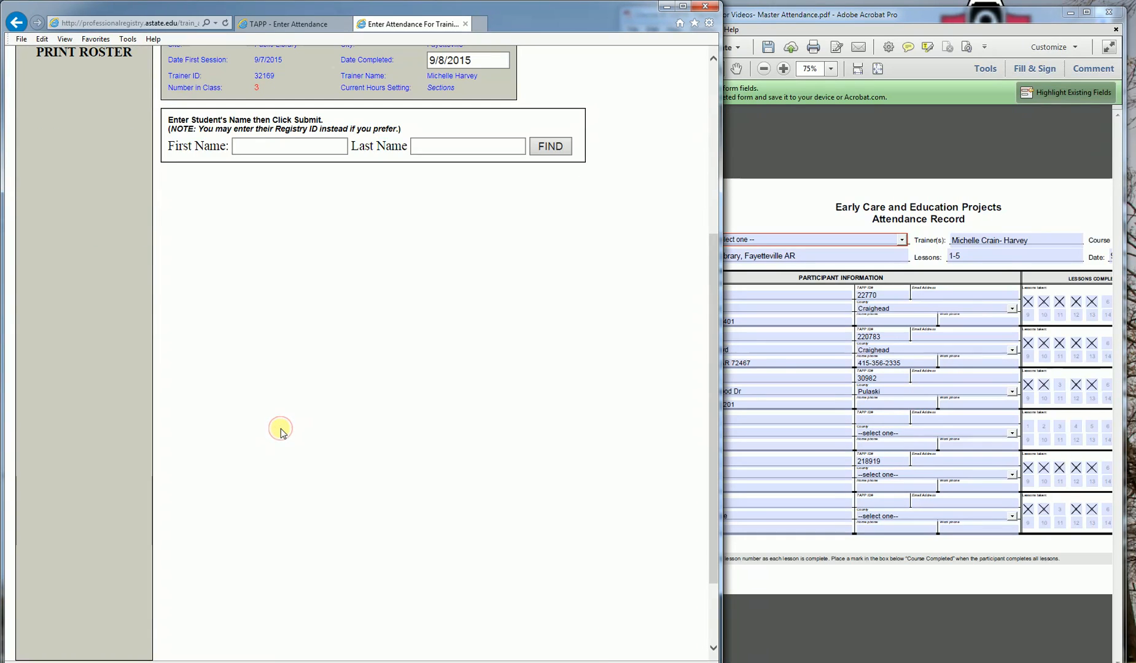
{"action": "scroll", "coordinate": [281, 428], "scroll_direction": "down", "scroll_amount": 1}
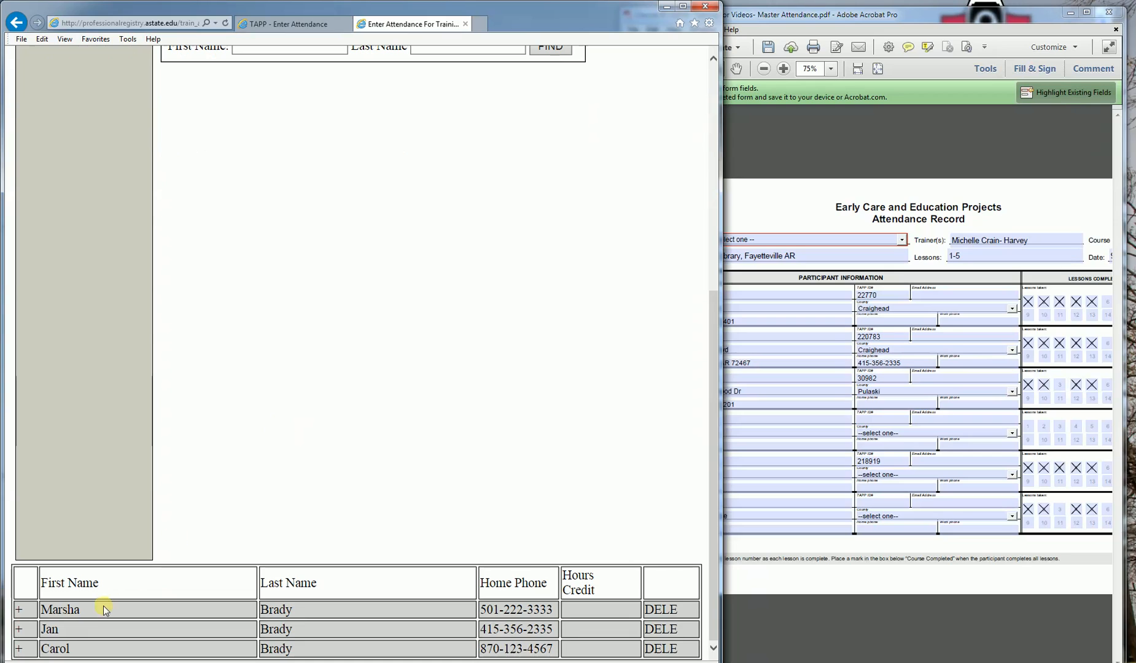
{"action": "left_click", "coordinate": [18, 610]}
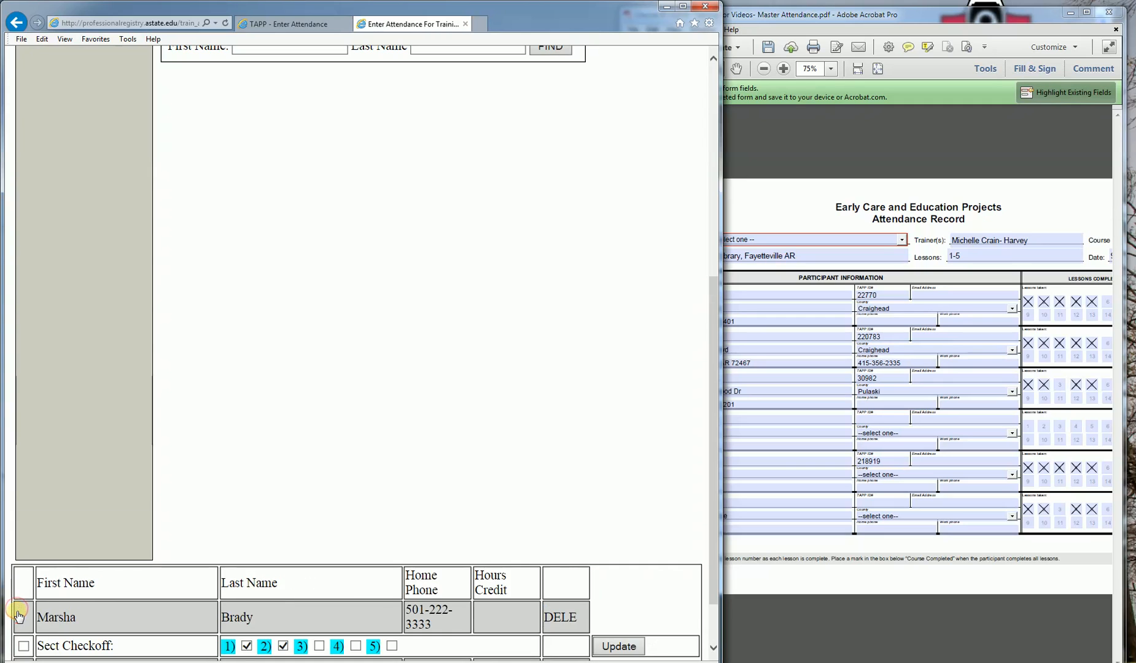
{"action": "scroll", "coordinate": [20, 608], "scroll_direction": "down", "scroll_amount": 1}
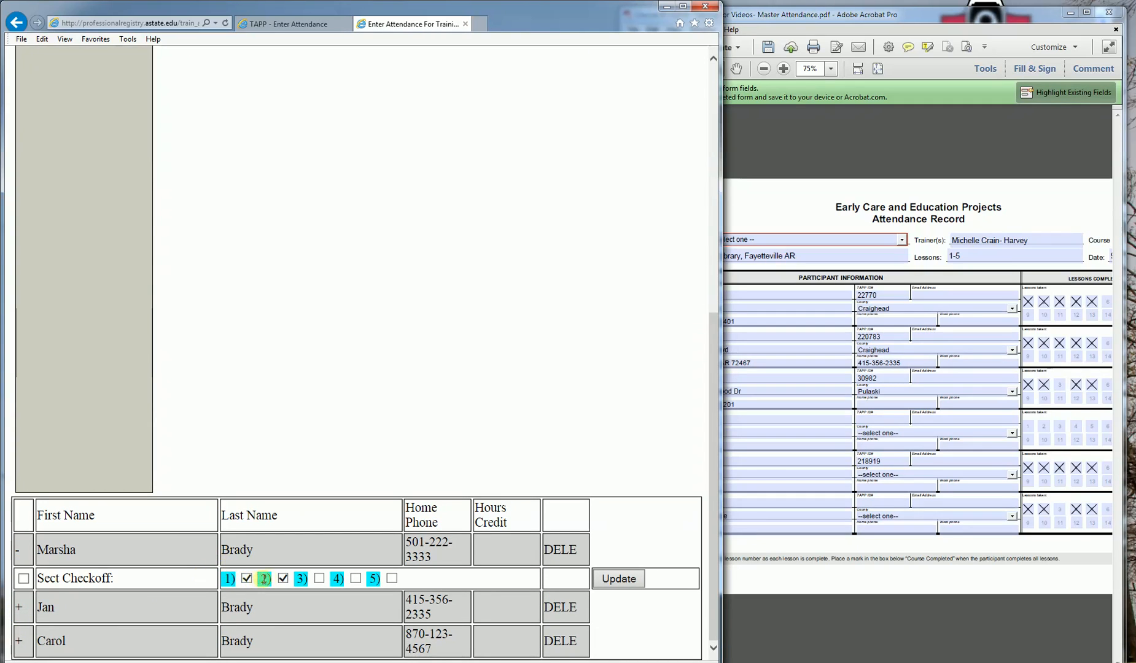
{"action": "left_click", "coordinate": [17, 608]}
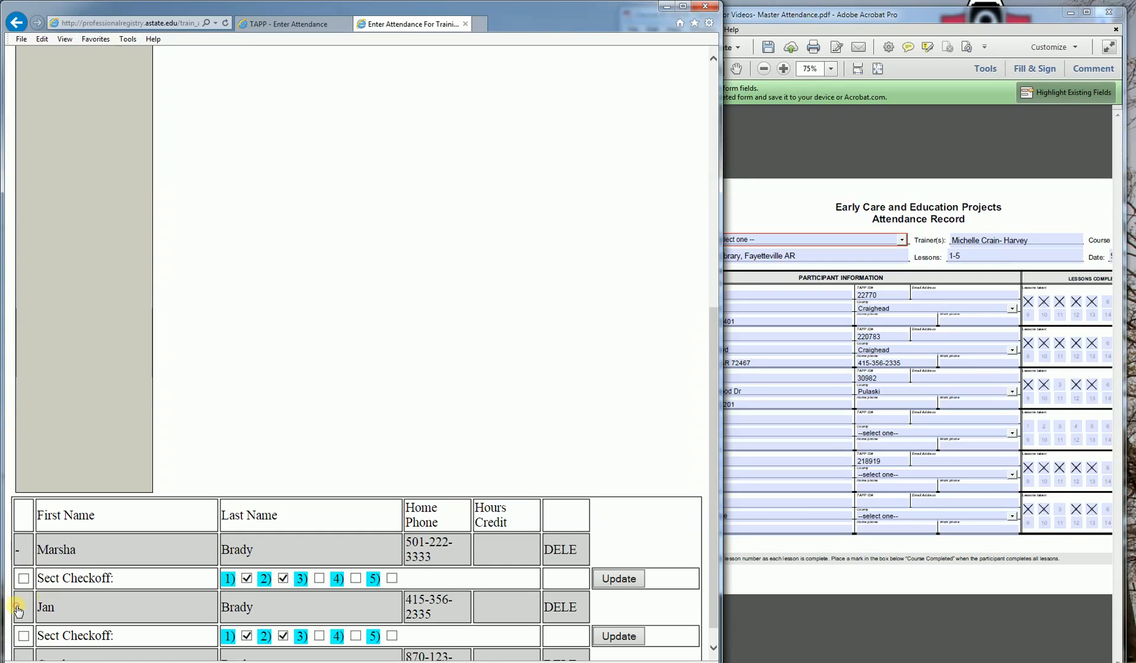
{"action": "scroll", "coordinate": [249, 648], "scroll_direction": "down", "scroll_amount": 1}
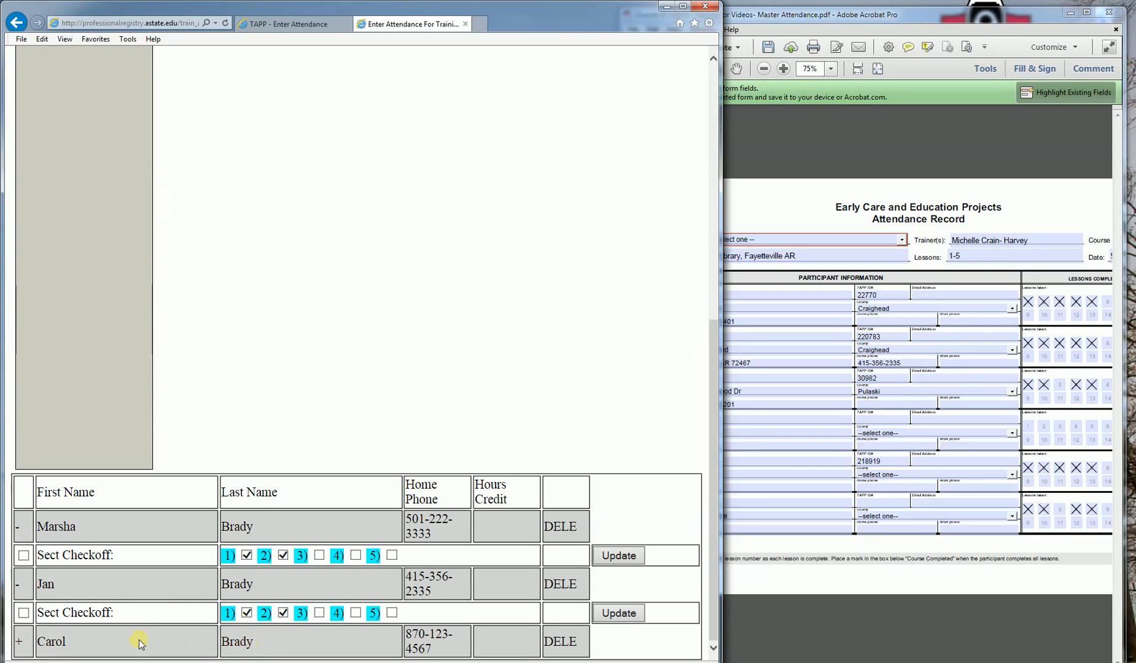
{"action": "left_click", "coordinate": [19, 641]}
{"action": "scroll", "coordinate": [20, 647], "scroll_direction": "down", "scroll_amount": 1}
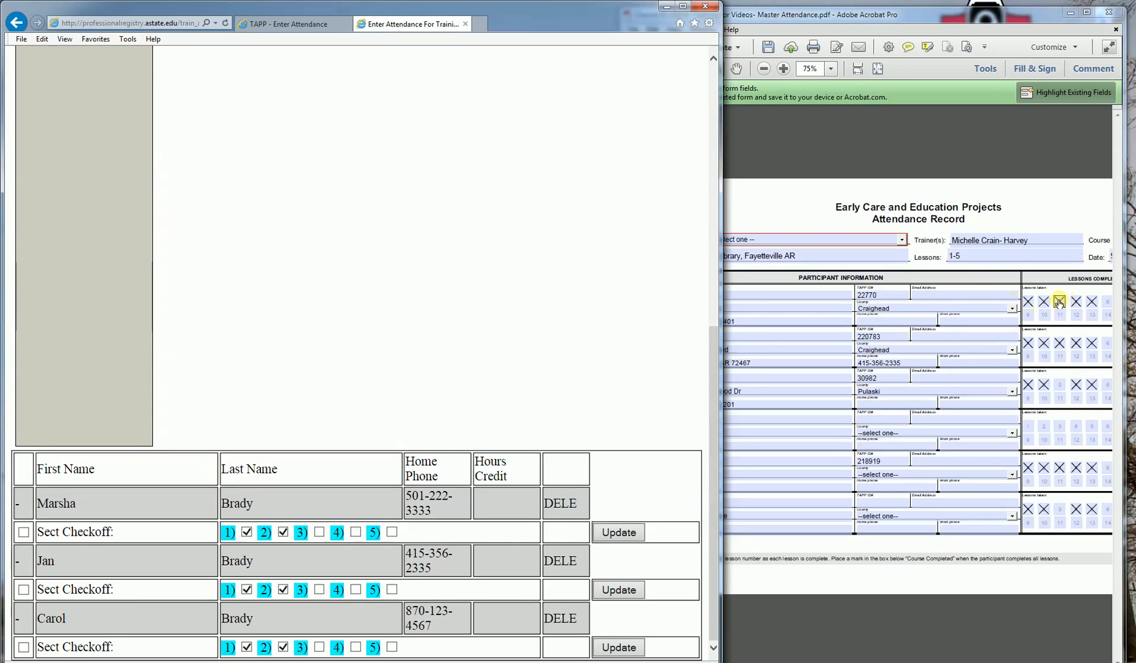
{"action": "left_click", "coordinate": [954, 207]}
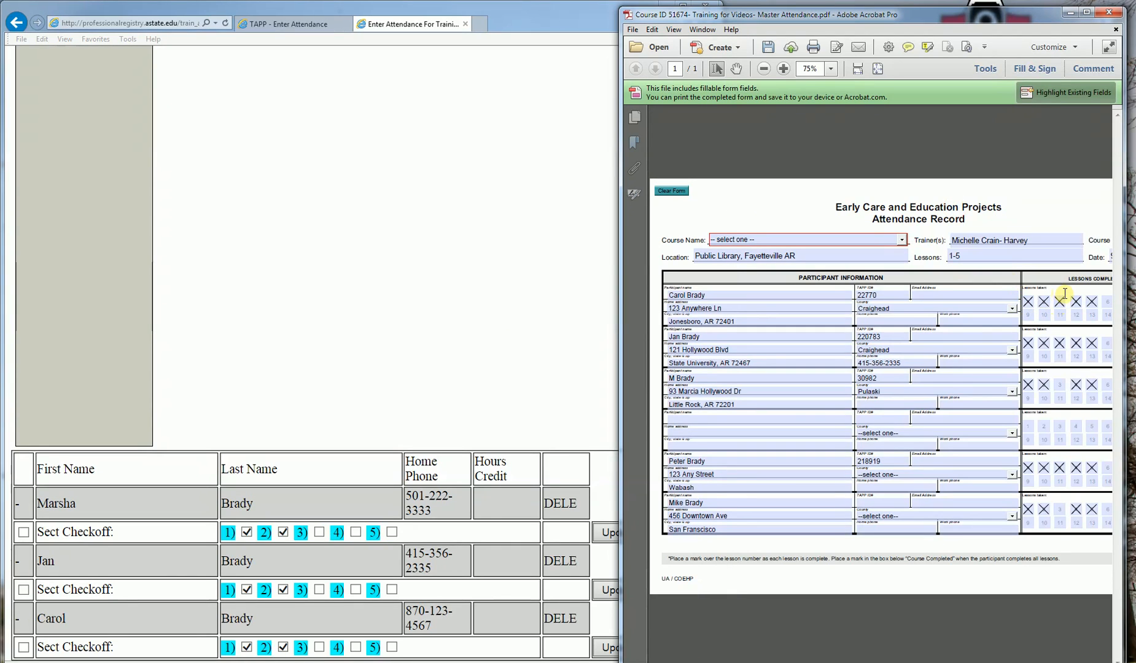
Step: After checking the PDF, tick Lessons 3, 4 and 5 for the third student and save with Update
{"action": "left_click", "coordinate": [749, 297]}
{"action": "left_click", "coordinate": [319, 647]}
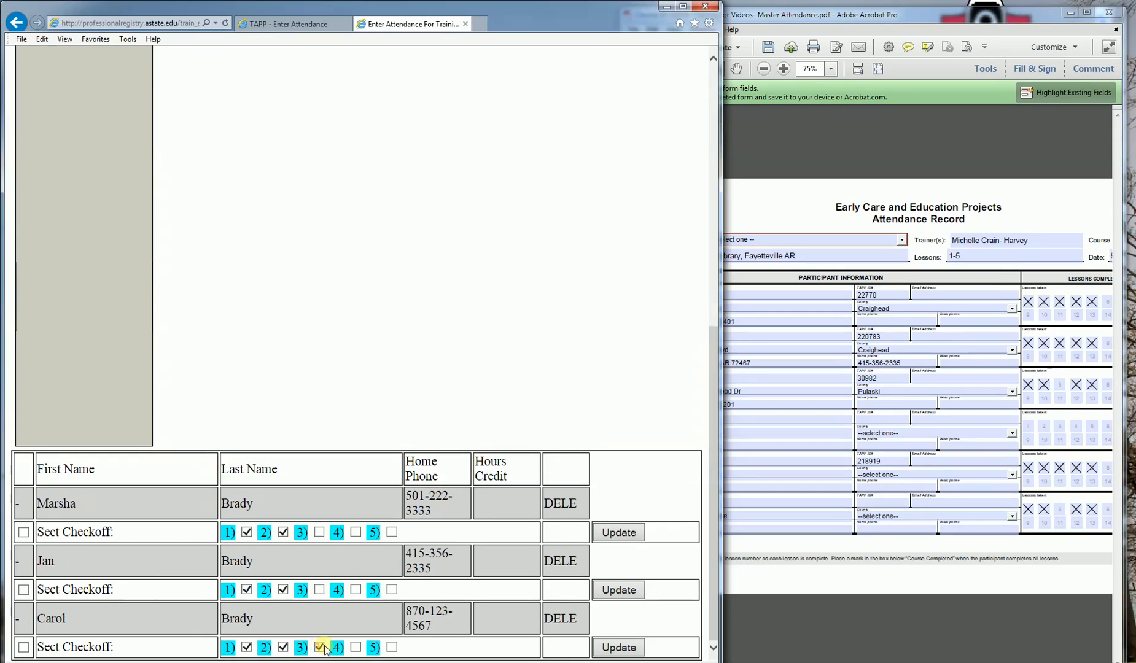
{"action": "left_click", "coordinate": [355, 647]}
{"action": "left_click", "coordinate": [391, 647]}
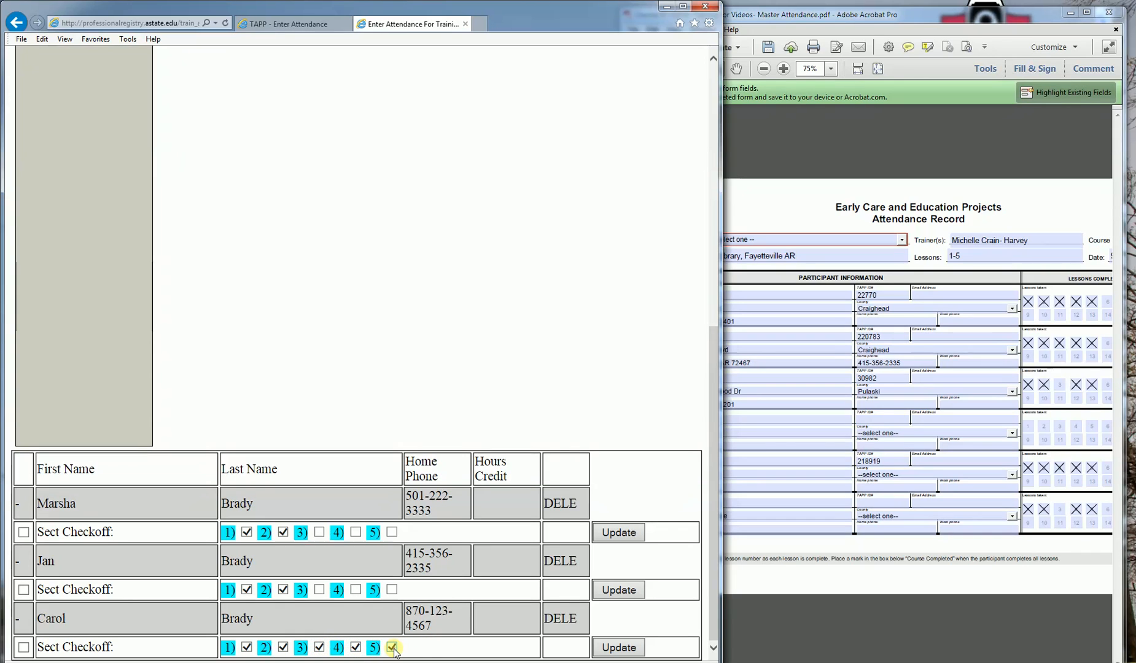
{"action": "left_click", "coordinate": [621, 649]}
Step: Check the PDF, then tick Lessons 3, 4 and 5 for the second student and save
{"action": "left_click", "coordinate": [784, 184]}
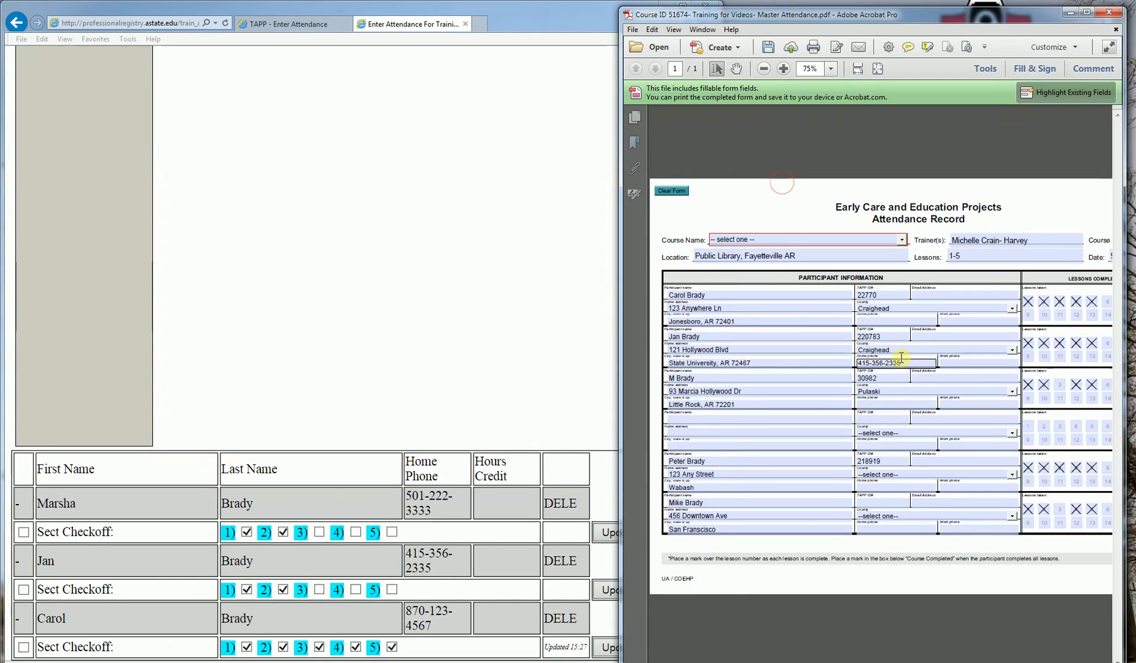
{"action": "left_click", "coordinate": [319, 591]}
{"action": "left_click", "coordinate": [356, 590]}
{"action": "left_click", "coordinate": [392, 590]}
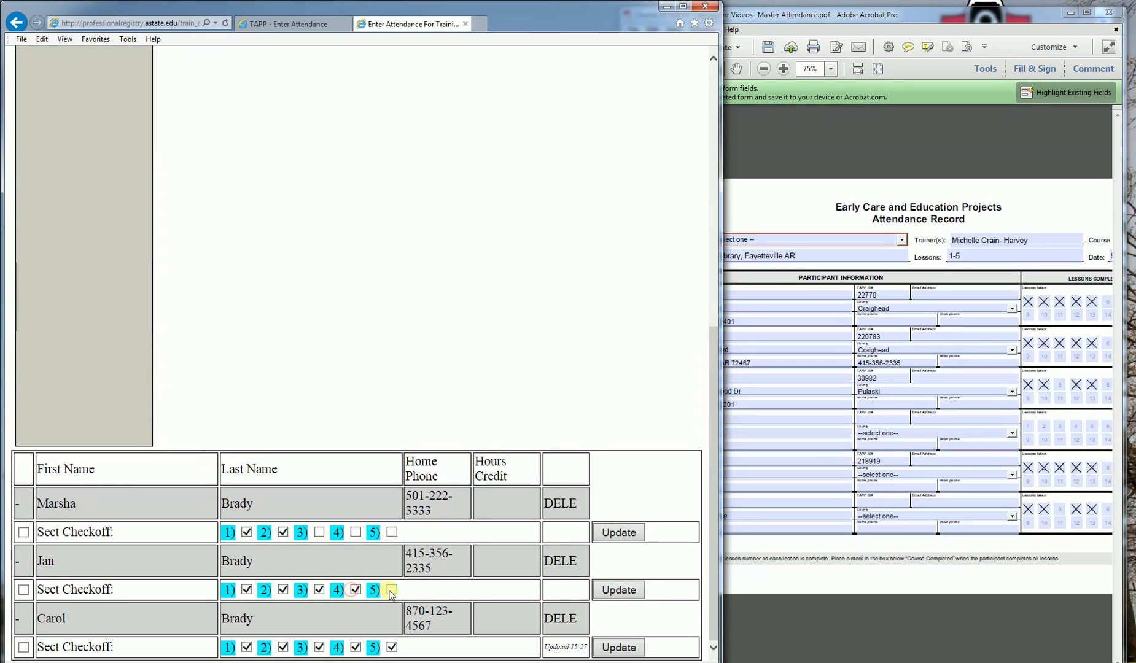
{"action": "left_click", "coordinate": [602, 585]}
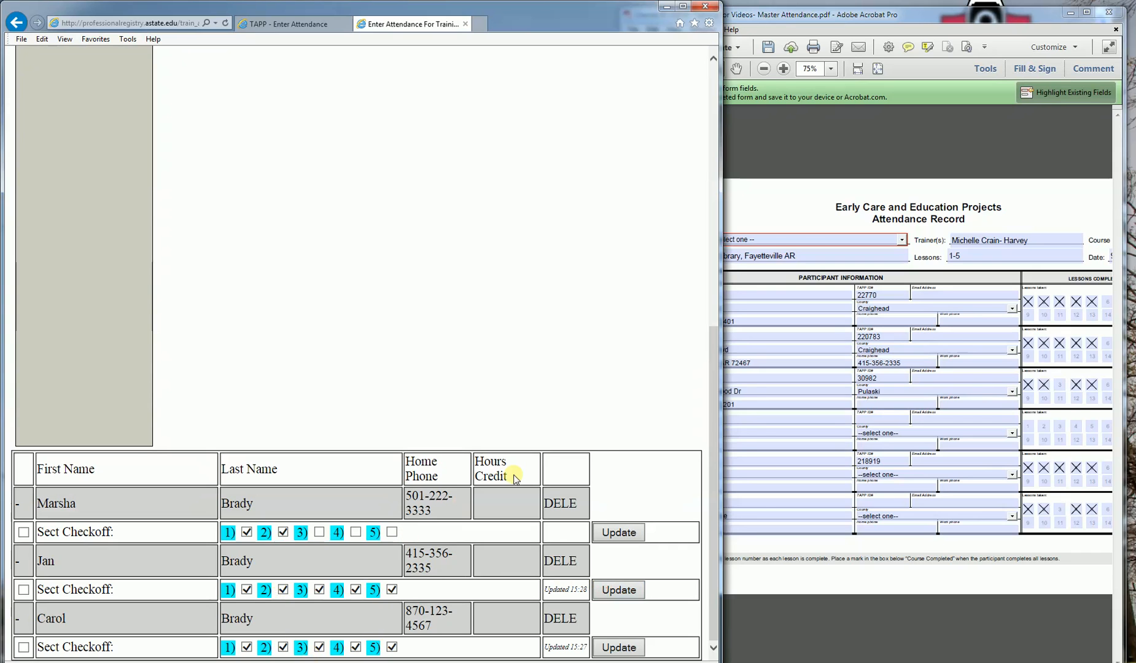
Step: Check the PDF, then tick Lessons 4 and 5 for the first student and save
{"action": "left_click", "coordinate": [800, 243]}
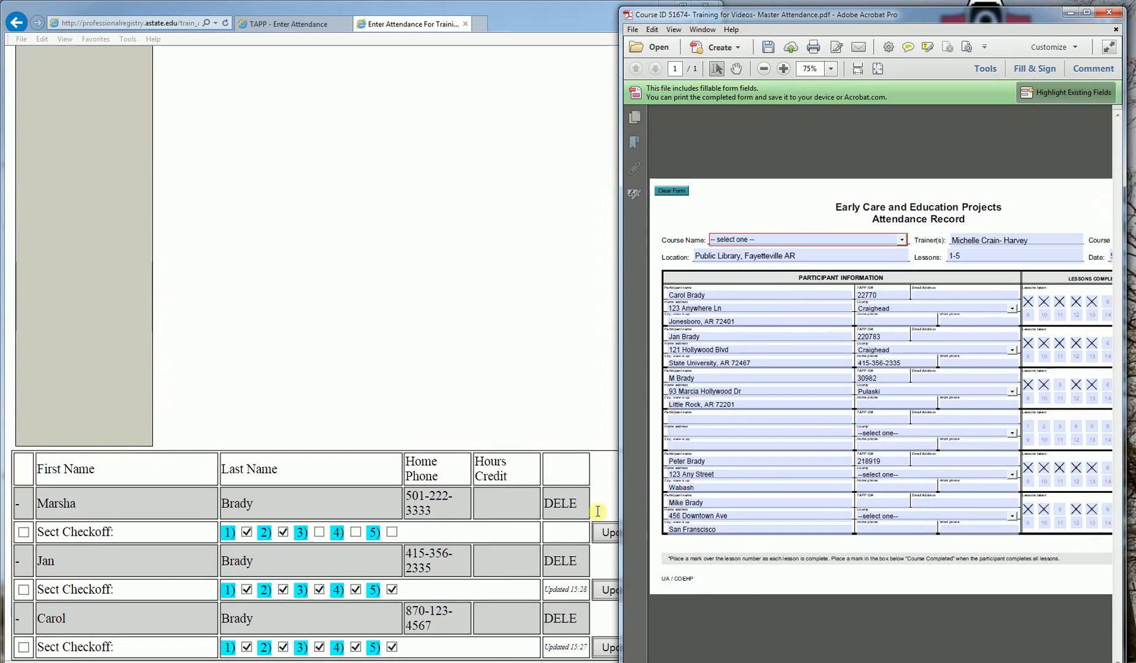
{"action": "left_click", "coordinate": [355, 532]}
{"action": "left_click", "coordinate": [392, 532]}
{"action": "left_click", "coordinate": [630, 532]}
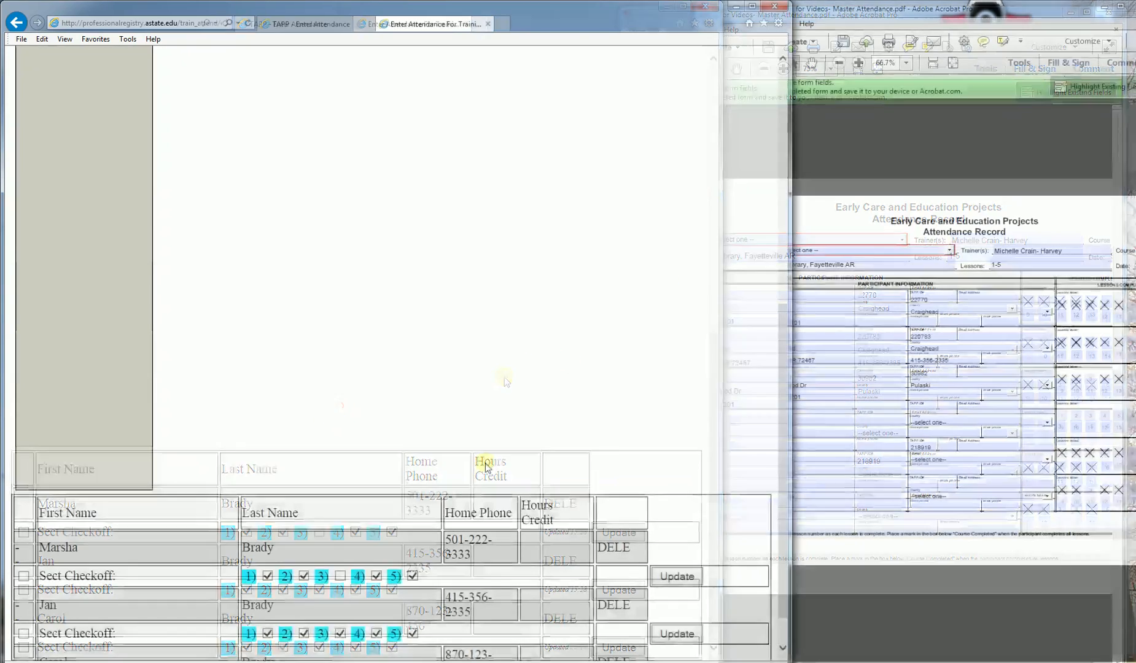
Step: Return to the student search form and search the First Name field by the student's registry ID from the PDF
{"action": "left_click", "coordinate": [873, 239]}
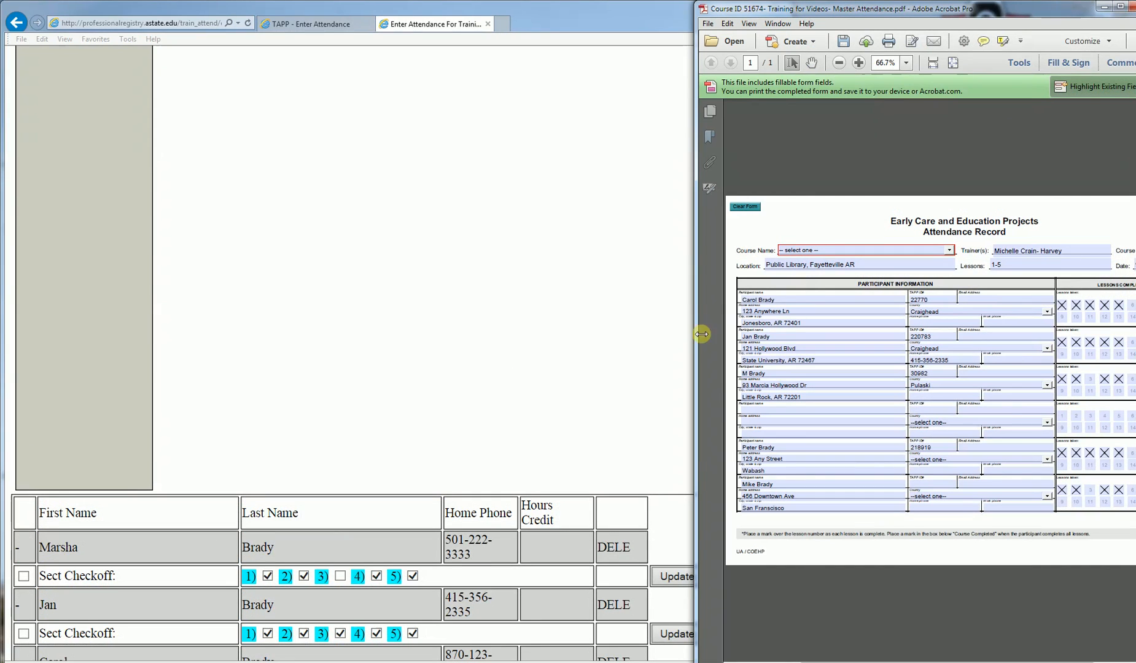
{"action": "left_click", "coordinate": [618, 397]}
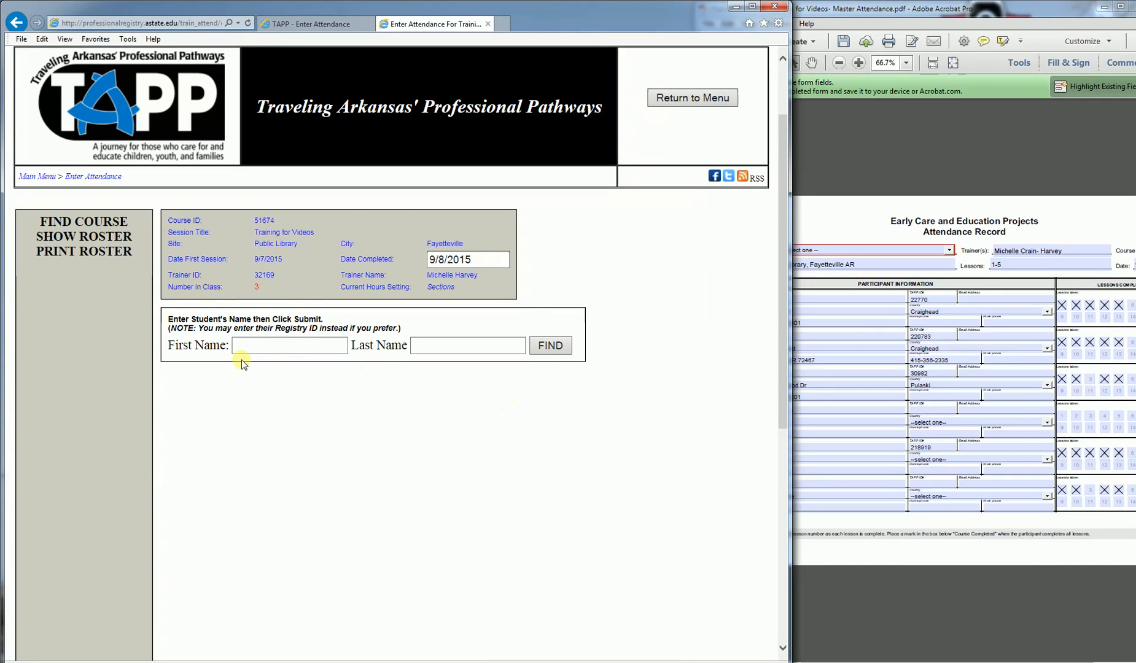
{"action": "left_click", "coordinate": [241, 347]}
{"action": "left_click_drag", "start_coordinate": [791, 408], "coordinate": [727, 408]}
{"action": "left_click", "coordinate": [287, 347]}
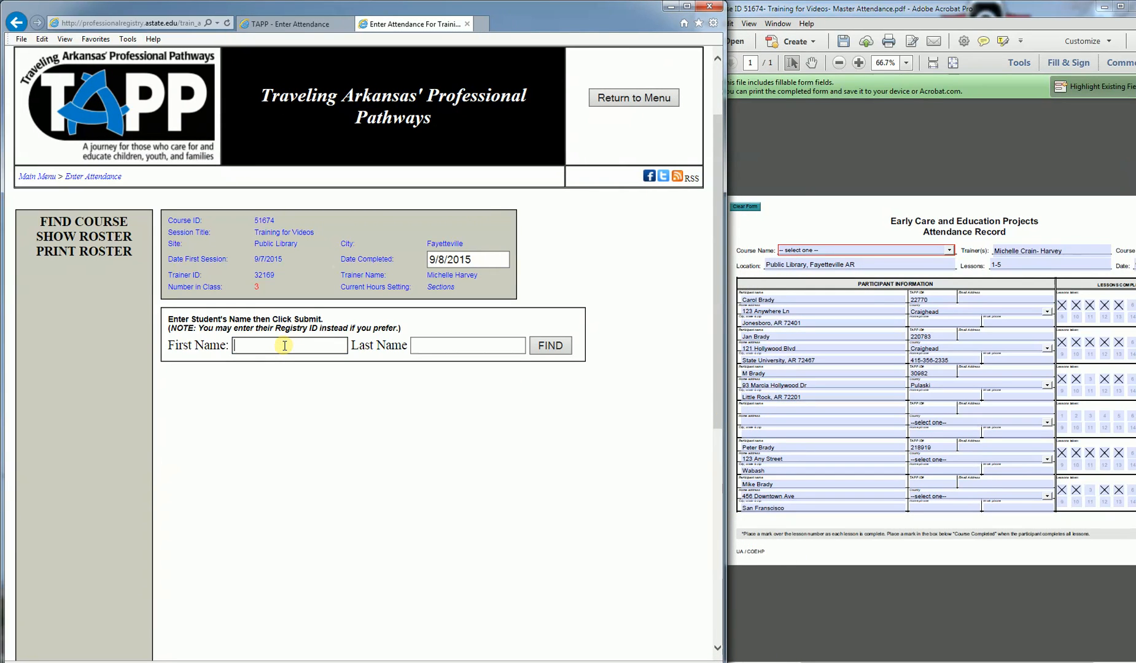
{"action": "type", "text": "218919"}
{"action": "key", "text": "Return"}
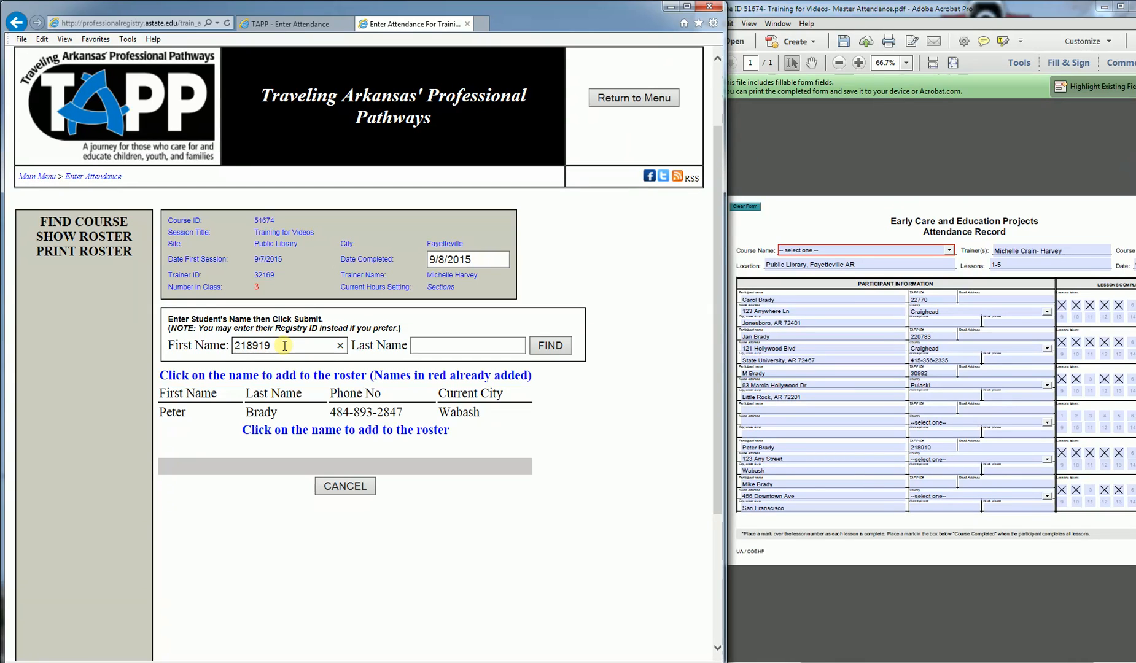
Step: Add the found student to the roster, tick their Sect Checkoff box for all five lessons, and save
{"action": "left_click", "coordinate": [269, 413]}
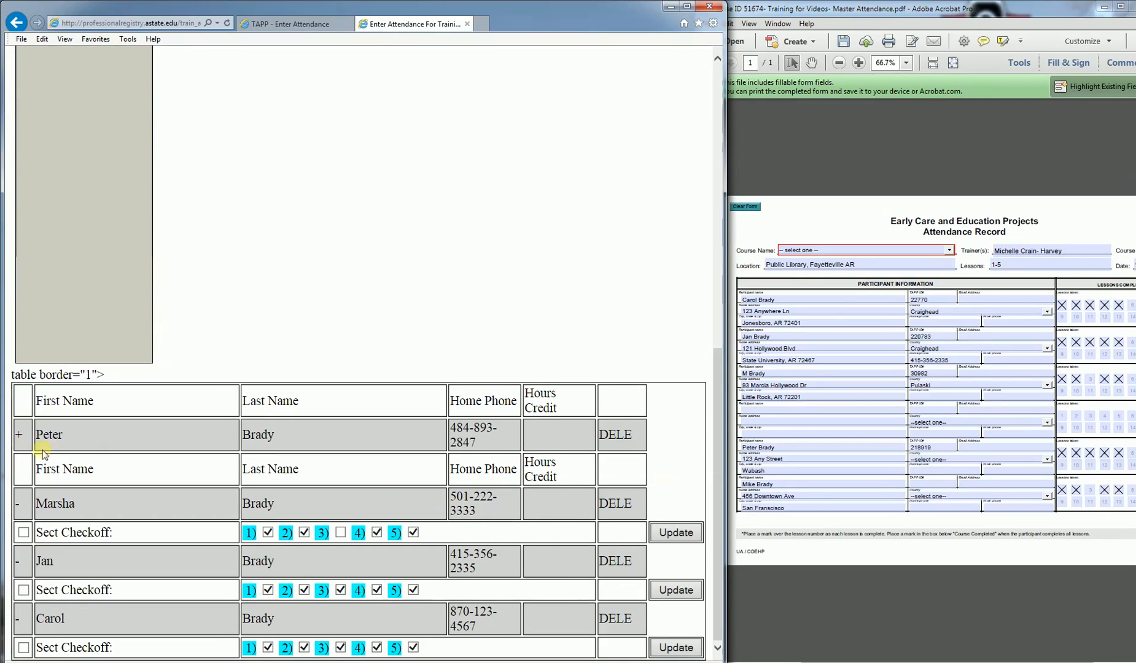
{"action": "left_click", "coordinate": [19, 437]}
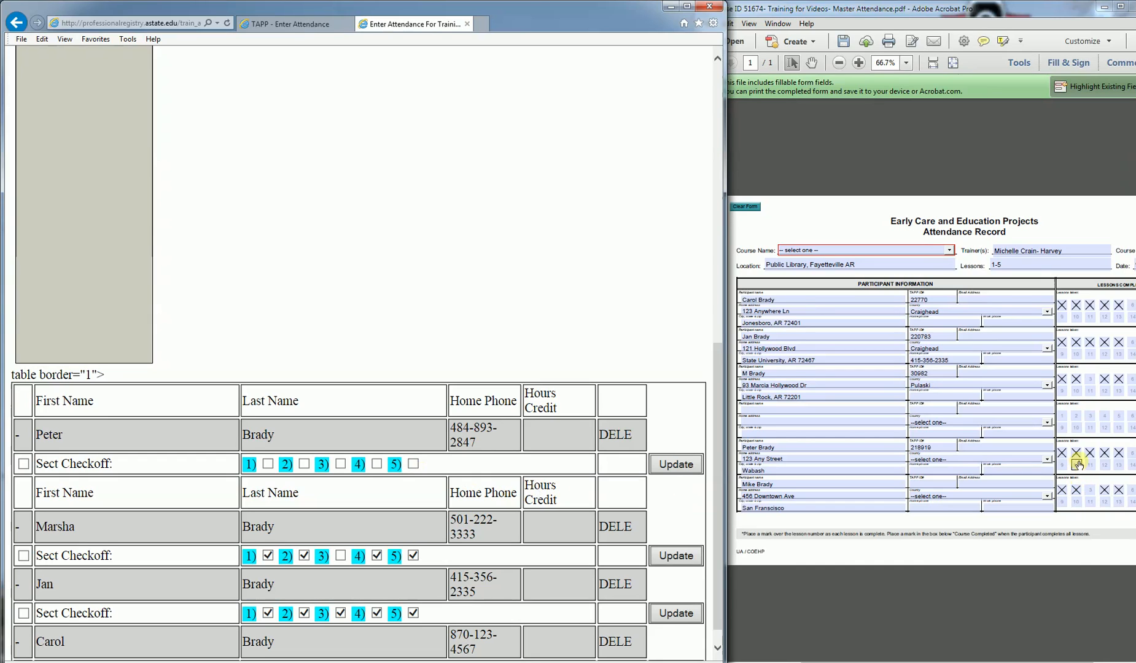
{"action": "left_click", "coordinate": [24, 465]}
{"action": "left_click", "coordinate": [674, 467]}
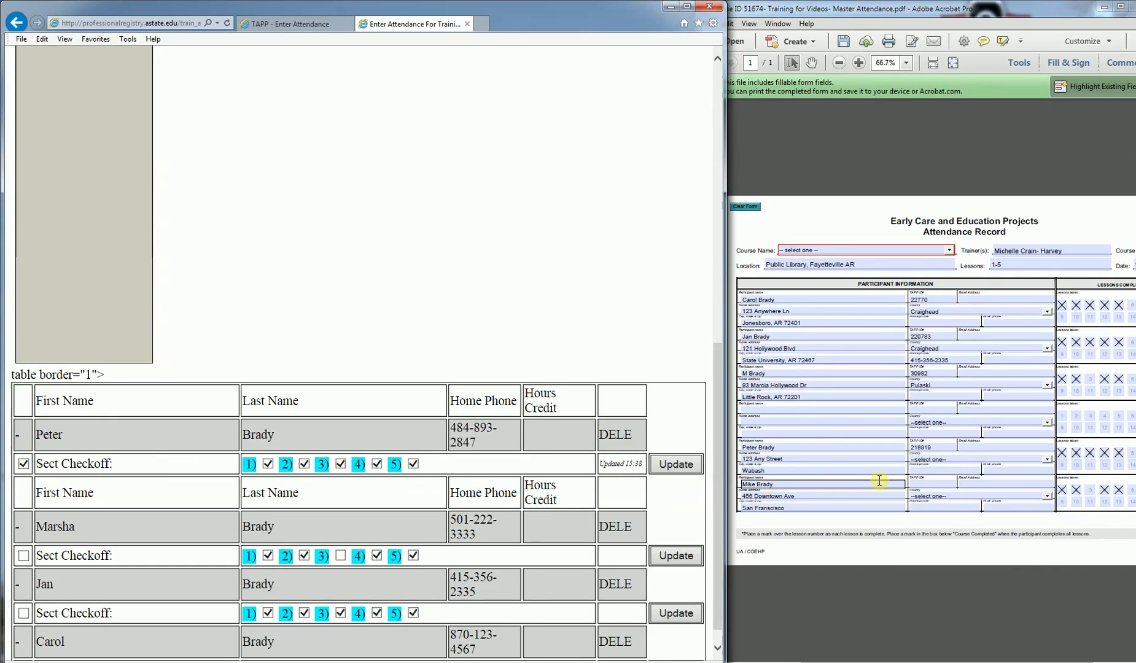
{"action": "scroll", "coordinate": [577, 323], "scroll_direction": "up", "scroll_amount": 5}
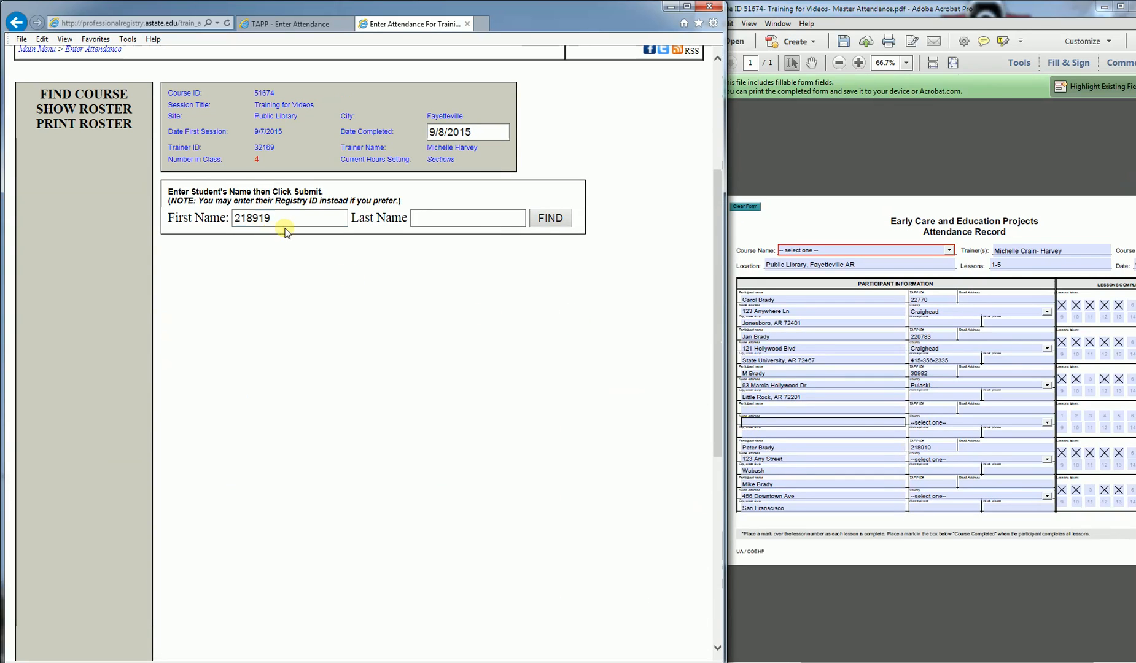
Step: Search for the next student by first and last name and add the match to the roster
{"action": "left_click_drag", "start_coordinate": [289, 216], "coordinate": [147, 215]}
{"action": "type", "text": "mike"}
{"action": "key", "text": "Tab"}
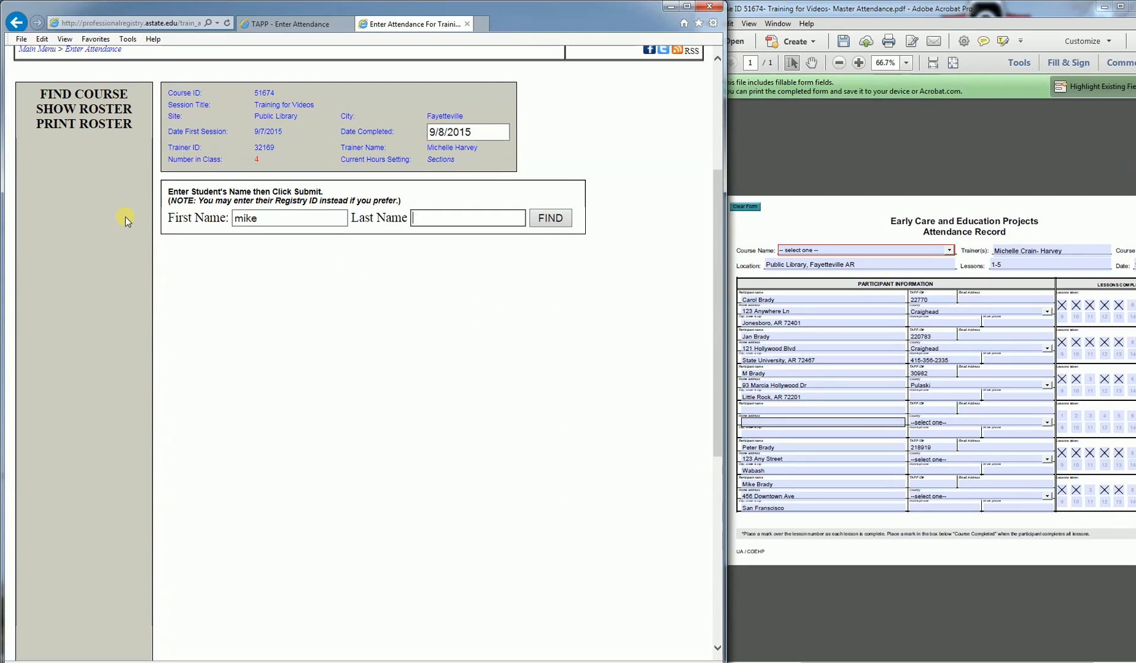
{"action": "type", "text": "brady"}
{"action": "key", "text": "Return"}
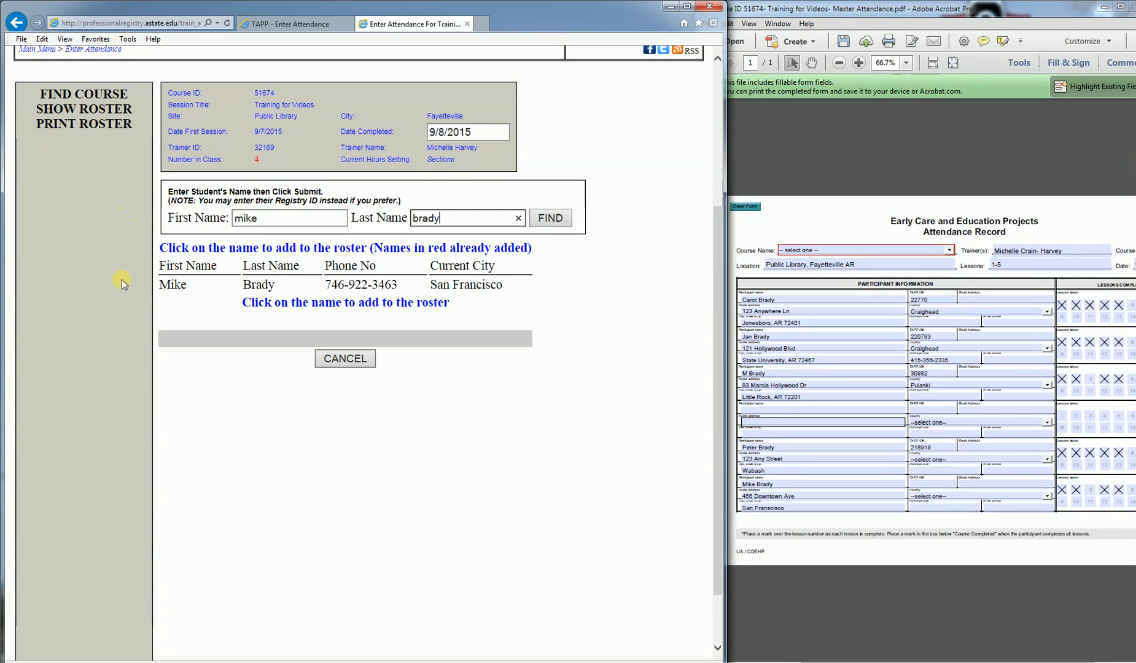
{"action": "left_click", "coordinate": [171, 284]}
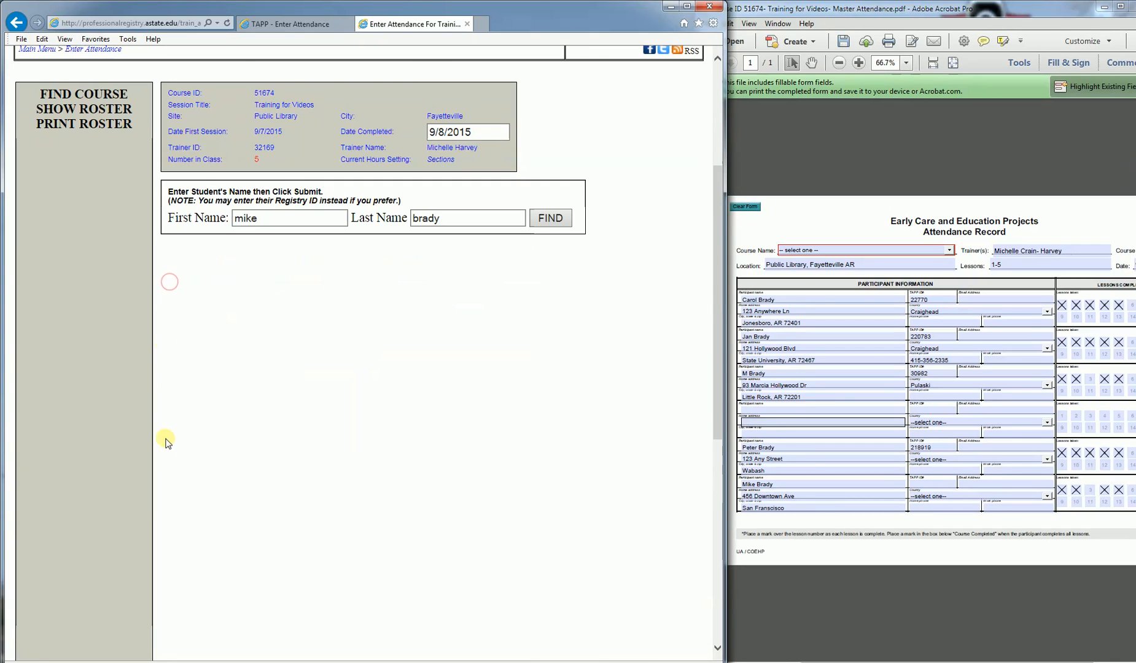
Step: Tick Lessons 1, 2, 4 and 5 for the newly added student and save with Update
{"action": "scroll", "coordinate": [169, 454], "scroll_direction": "down", "scroll_amount": 5}
{"action": "left_click", "coordinate": [19, 519]}
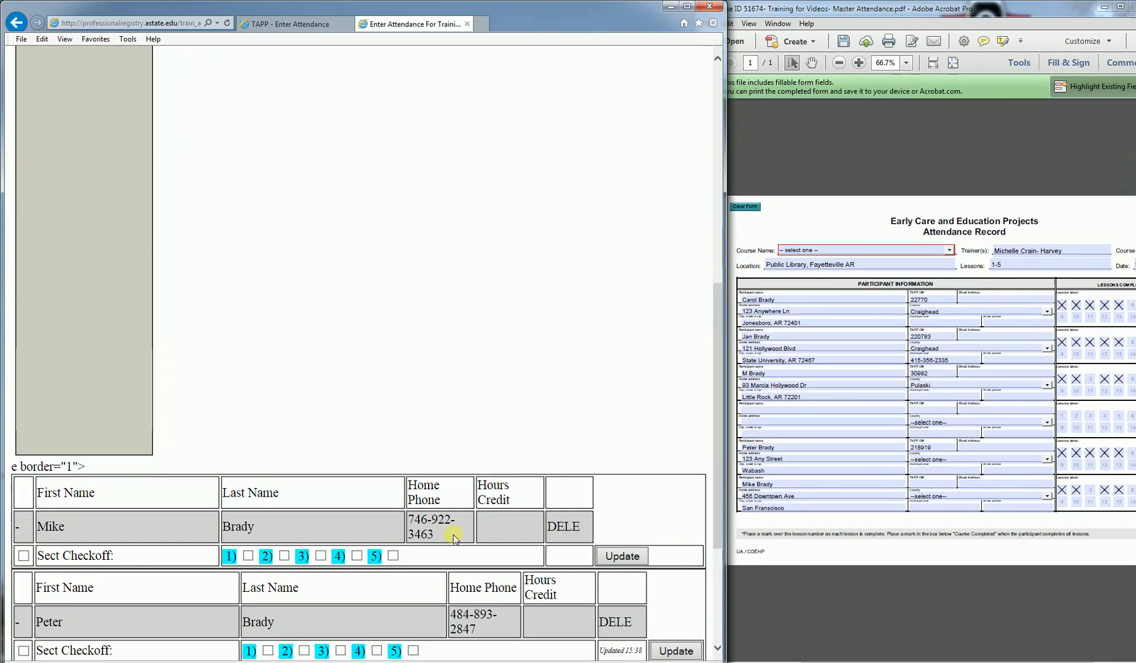
{"action": "left_click", "coordinate": [248, 556]}
{"action": "left_click", "coordinate": [283, 556]}
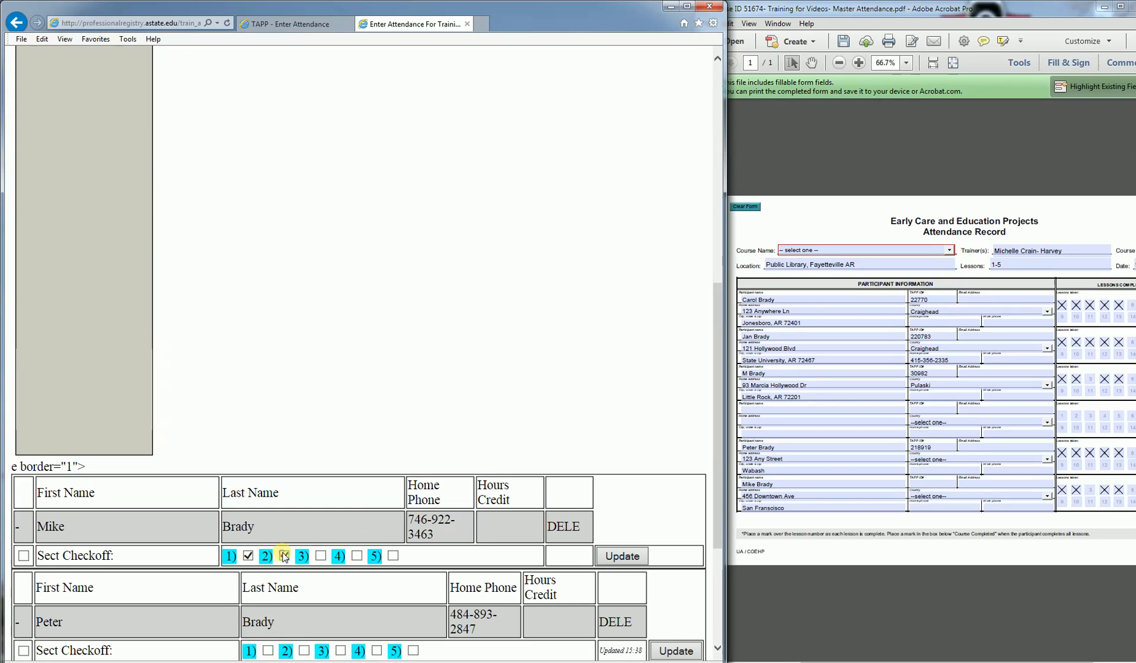
{"action": "left_click", "coordinate": [356, 555]}
{"action": "left_click", "coordinate": [393, 556]}
{"action": "left_click", "coordinate": [600, 556]}
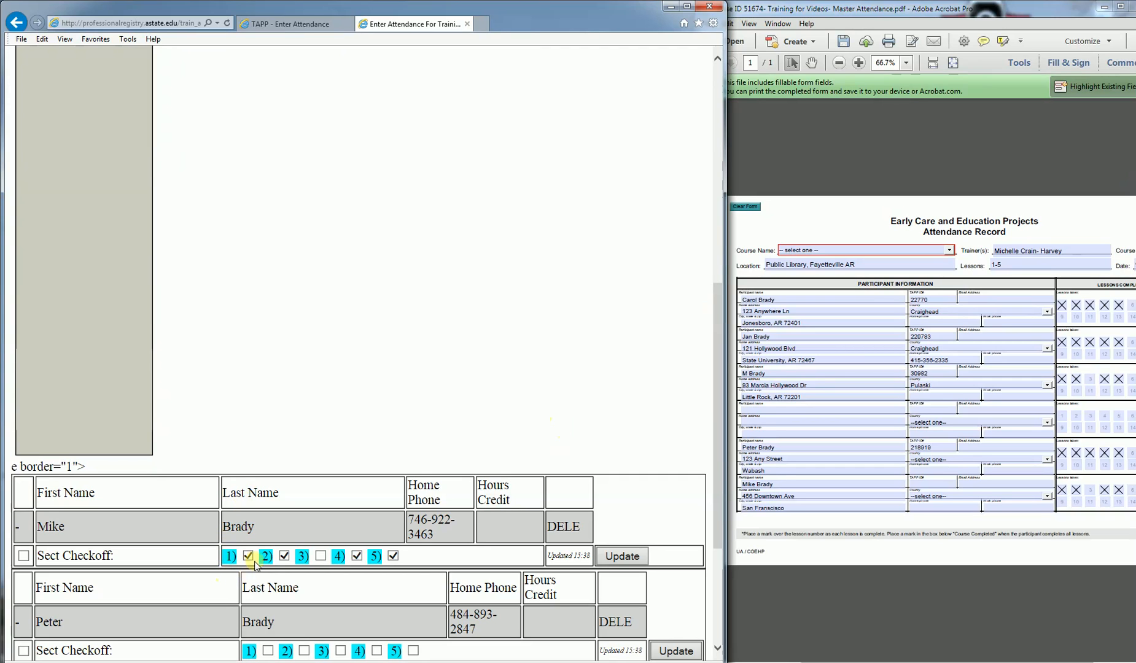
{"action": "scroll", "coordinate": [322, 413], "scroll_direction": "up", "scroll_amount": 5}
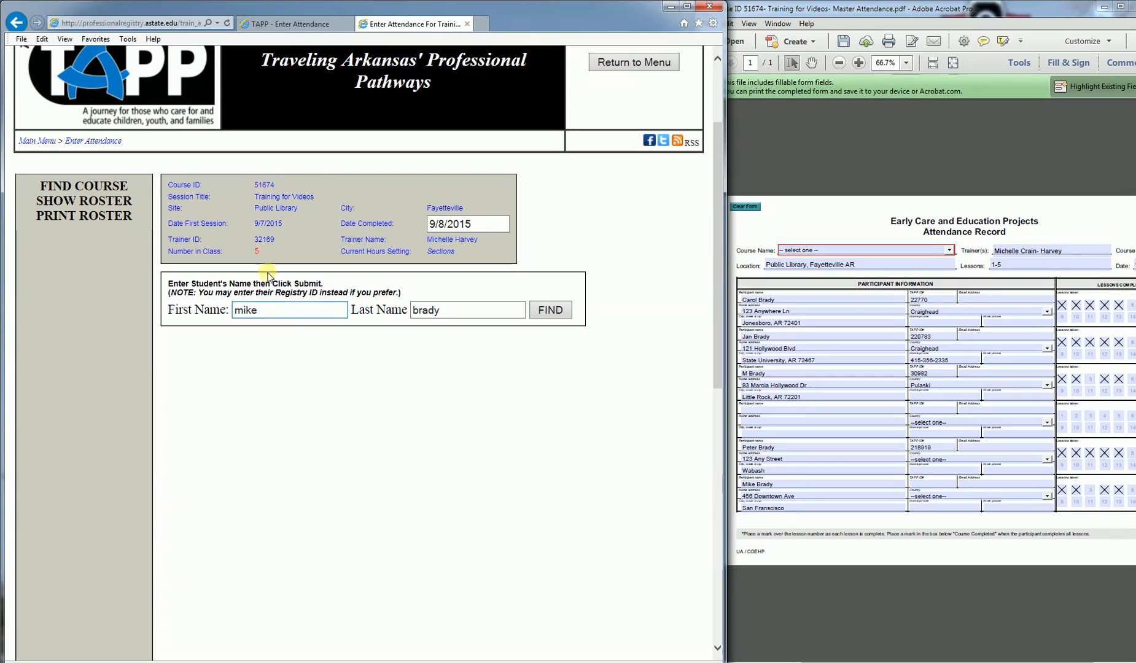
{"action": "scroll", "coordinate": [245, 417], "scroll_direction": "down", "scroll_amount": 4}
{"action": "scroll", "coordinate": [245, 353], "scroll_direction": "down", "scroll_amount": 5}
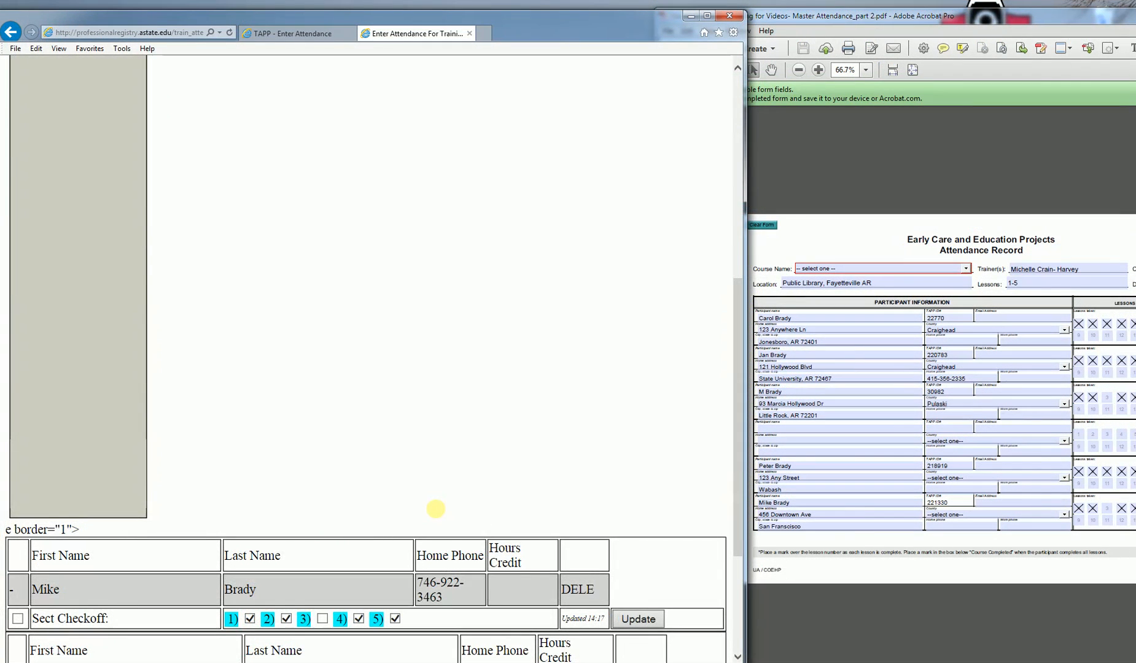
Step: Open the printable Attendance Roster via PRINT ROSTER in the left panel
{"action": "scroll", "coordinate": [436, 509], "scroll_direction": "up", "scroll_amount": 10}
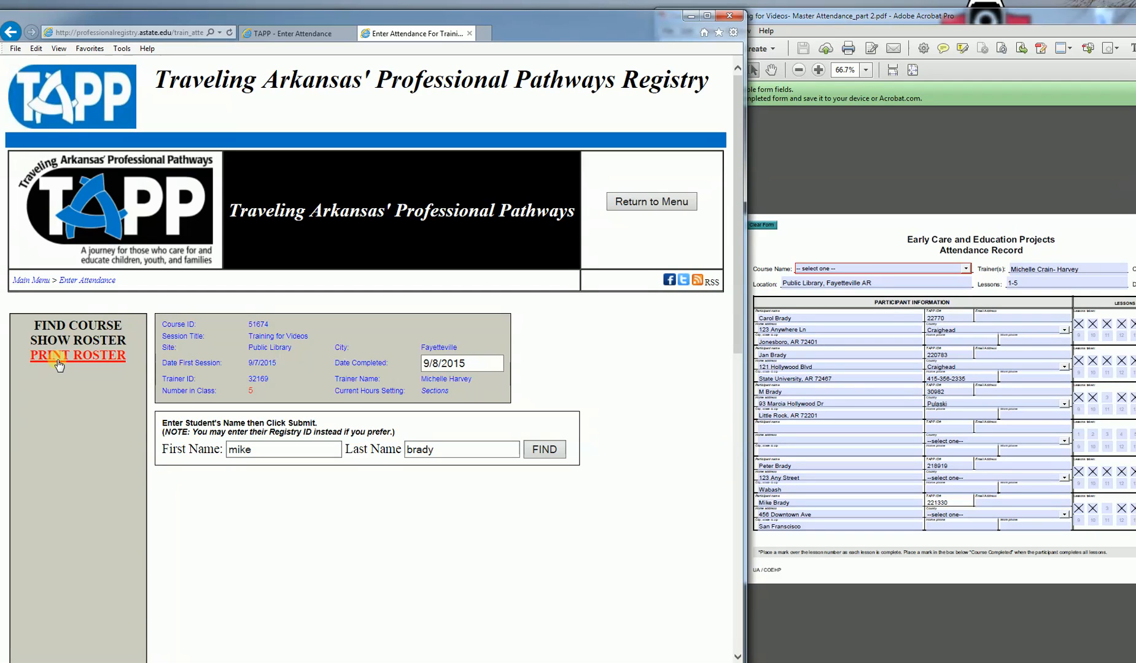
{"action": "left_click", "coordinate": [59, 356]}
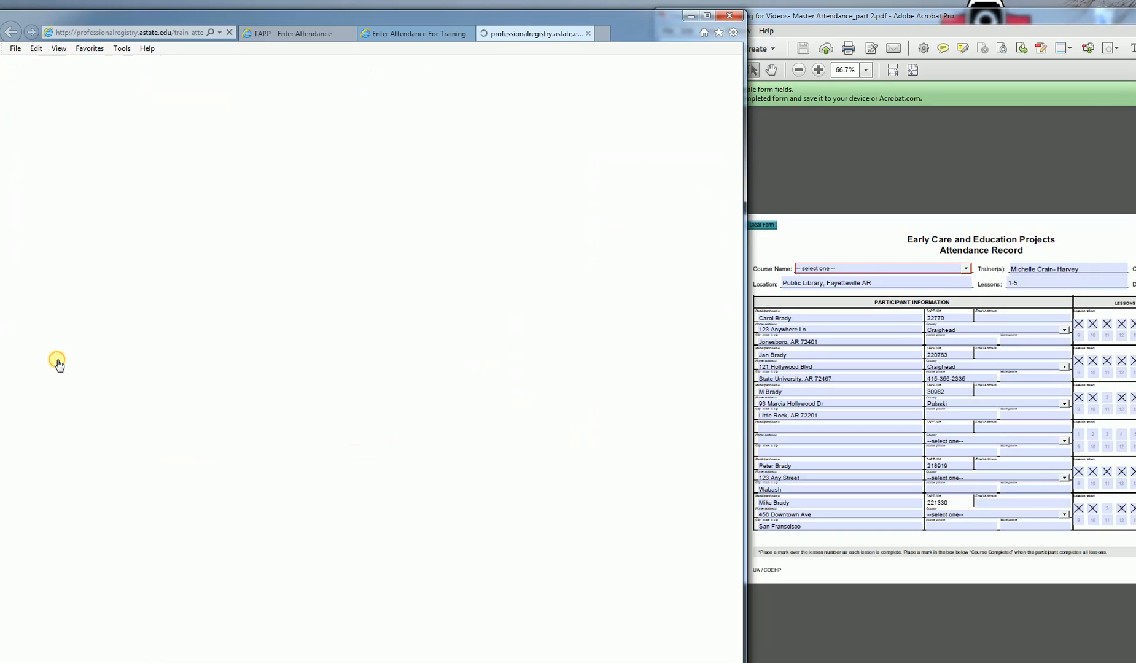